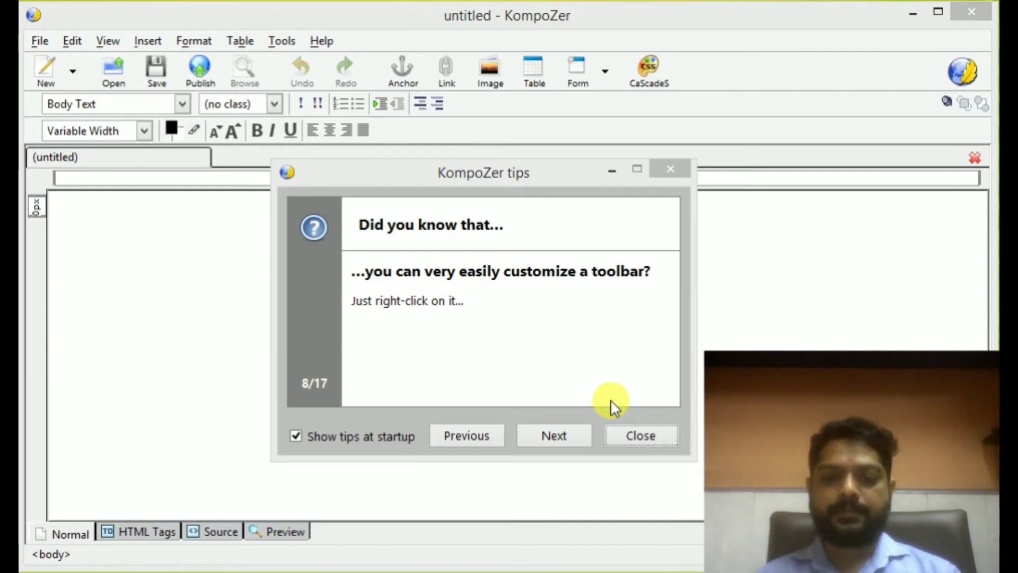
Switch to File Explorer and create a new folder in Documents.
{"action": "key", "text": "alt+Tab"}
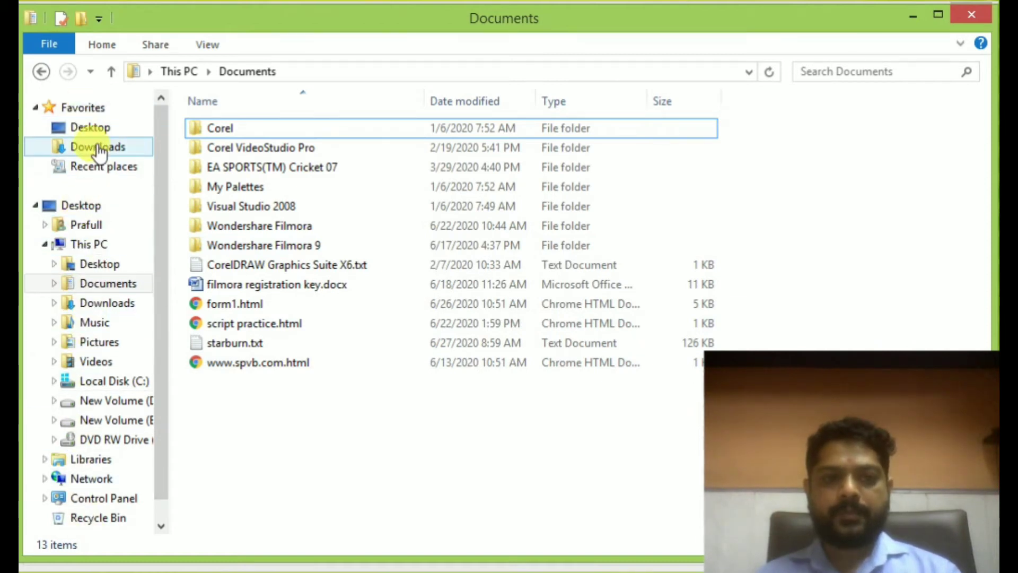
{"action": "left_click", "coordinate": [107, 287]}
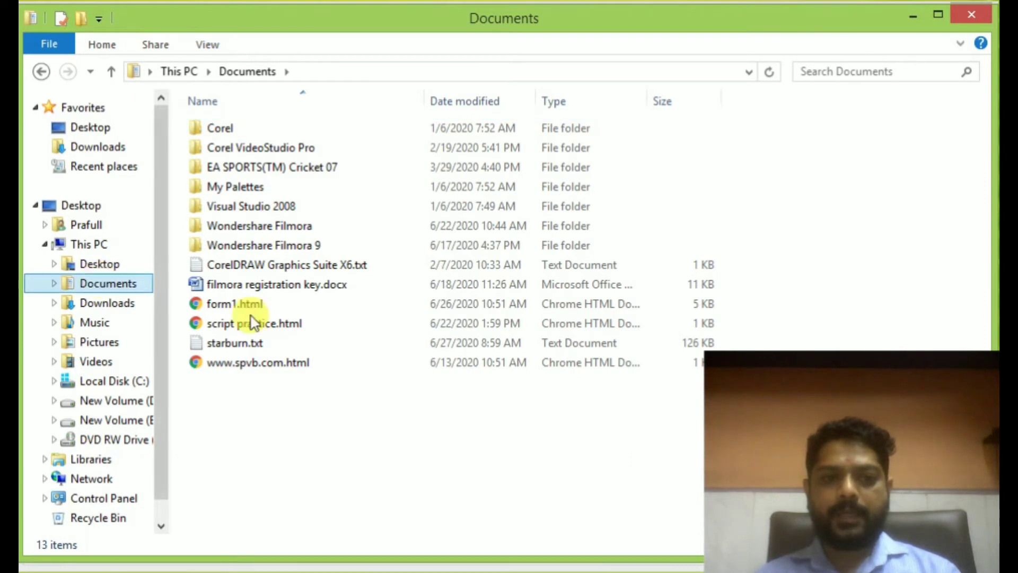
{"action": "left_click", "coordinate": [344, 420]}
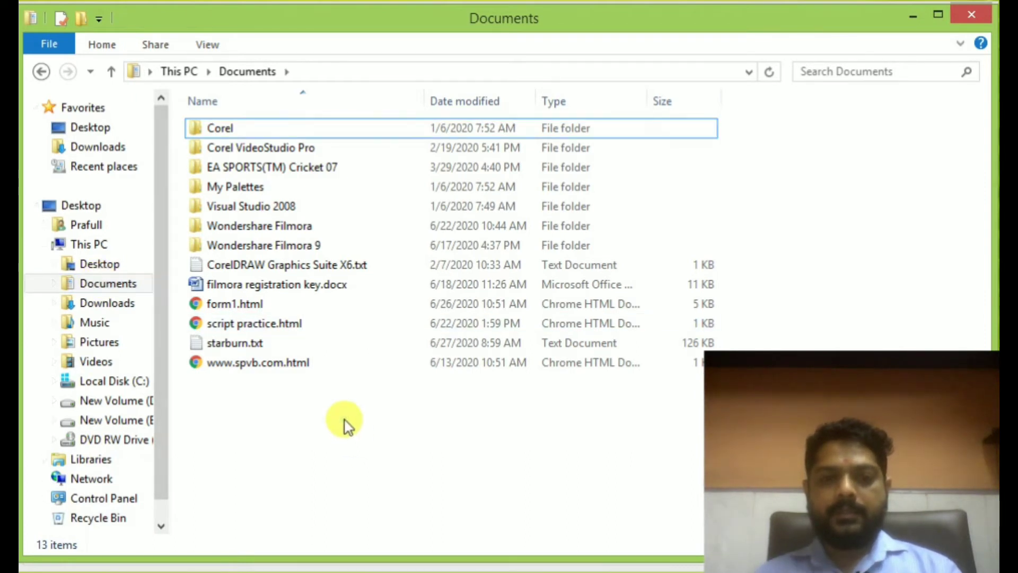
{"action": "right_click", "coordinate": [373, 452]}
{"action": "mouse_move", "coordinate": [393, 463]}
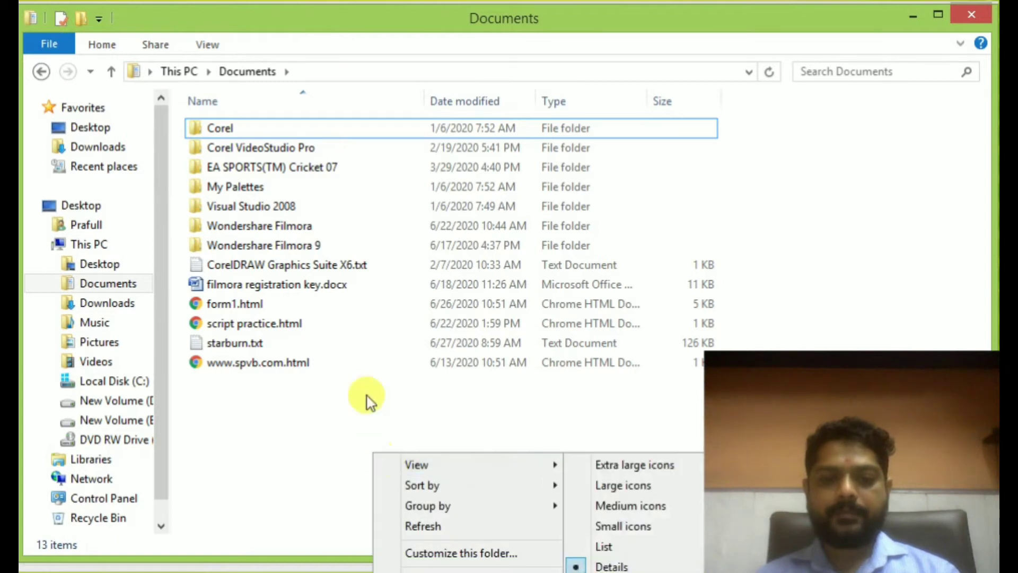
{"action": "right_click", "coordinate": [393, 230]}
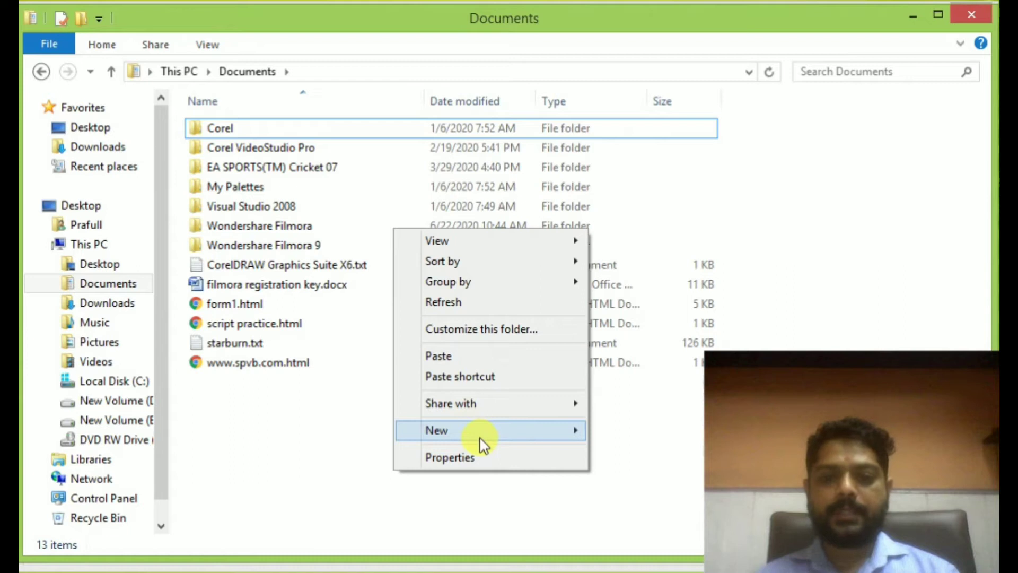
{"action": "mouse_move", "coordinate": [574, 433]}
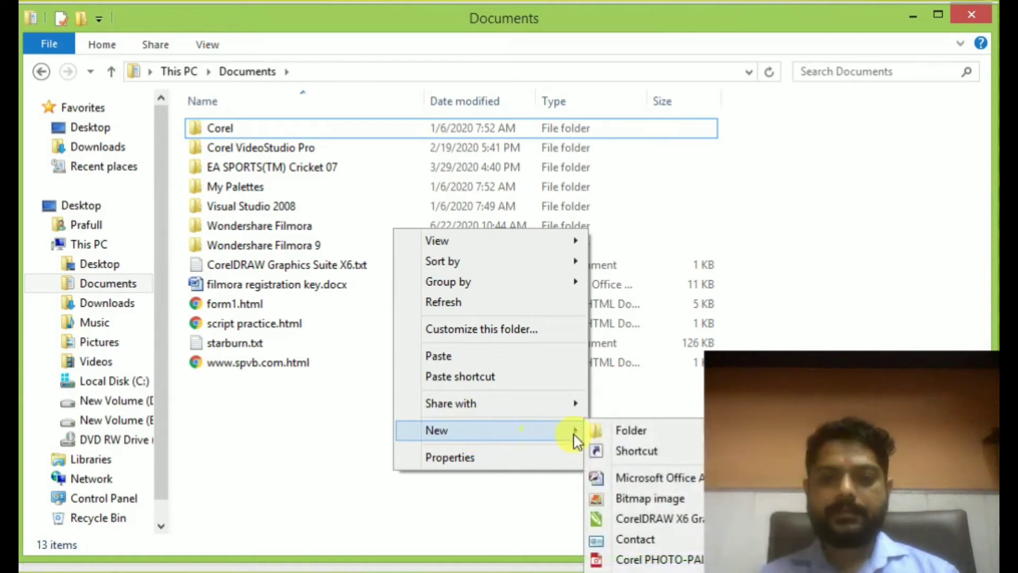
{"action": "left_click", "coordinate": [630, 431]}
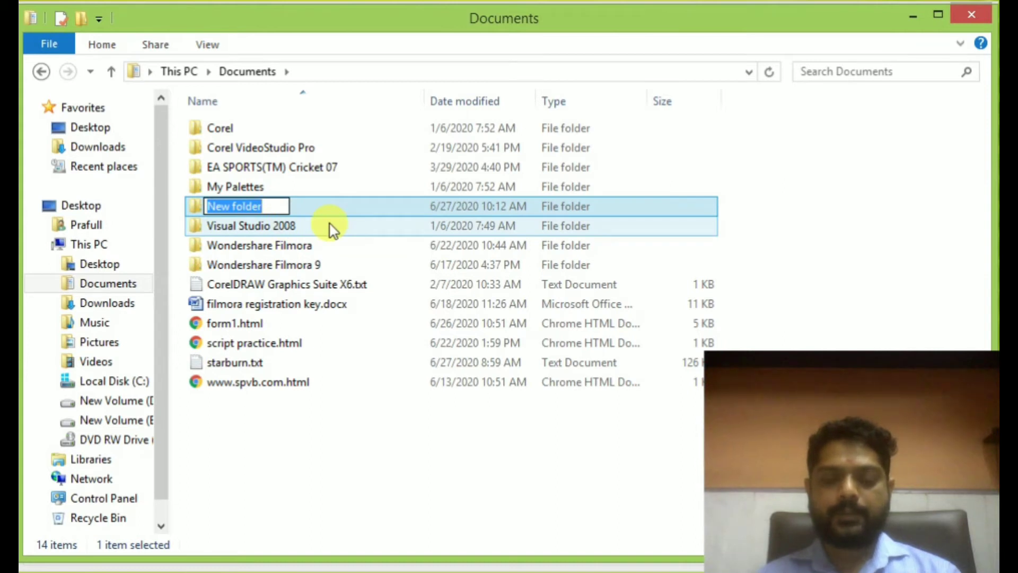
Name the new folder Website Practical and open it.
{"action": "key", "text": "BackSpace"}
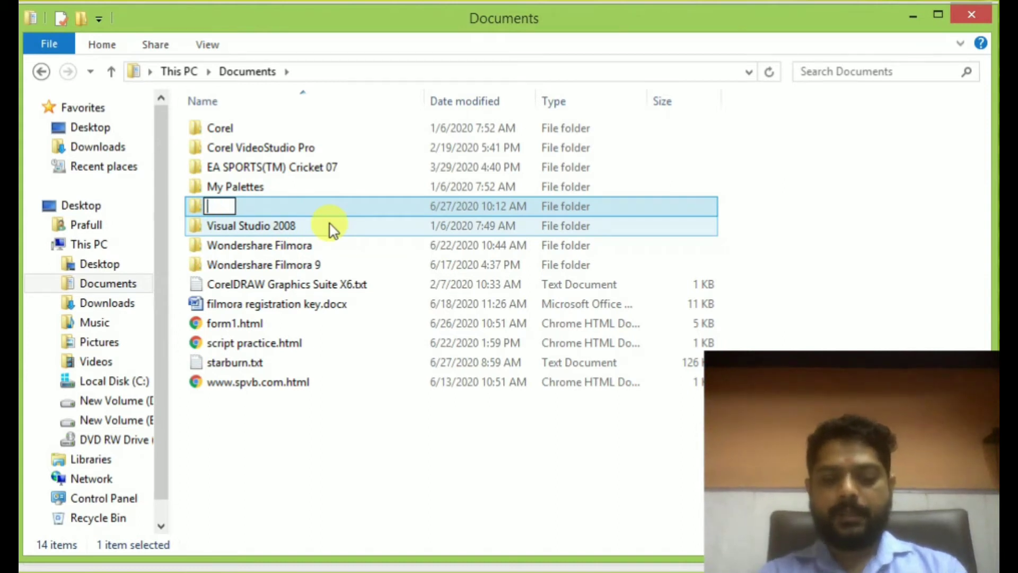
{"action": "type", "text": "We"}
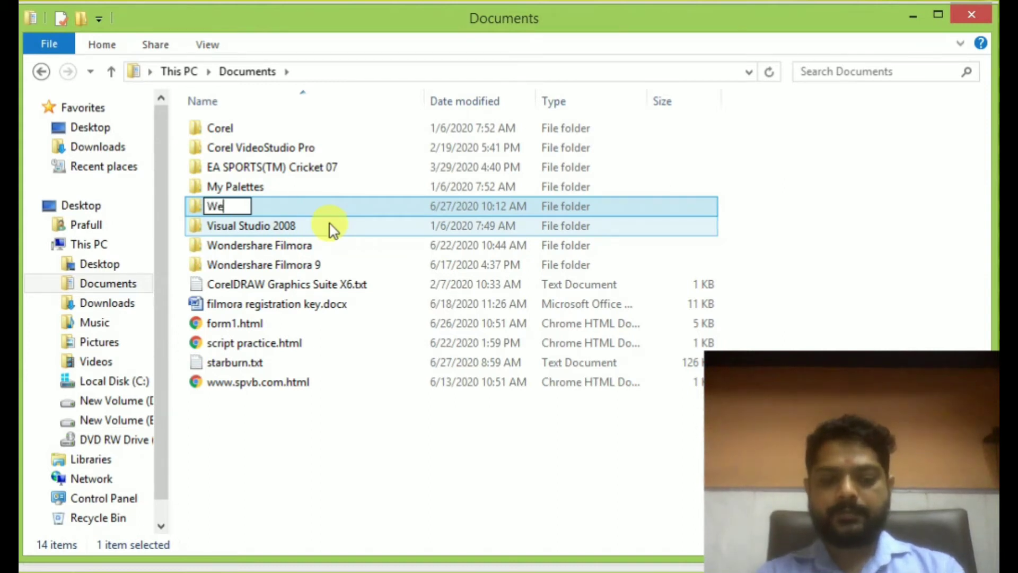
{"action": "type", "text": "bsite Pracx"}
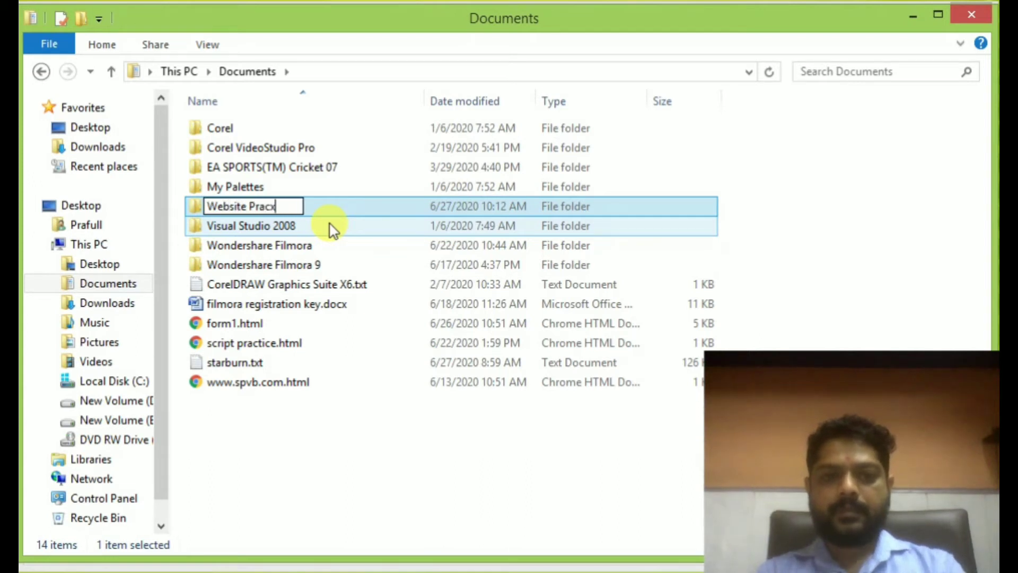
{"action": "key", "text": "BackSpace"}
{"action": "type", "text": "tical"}
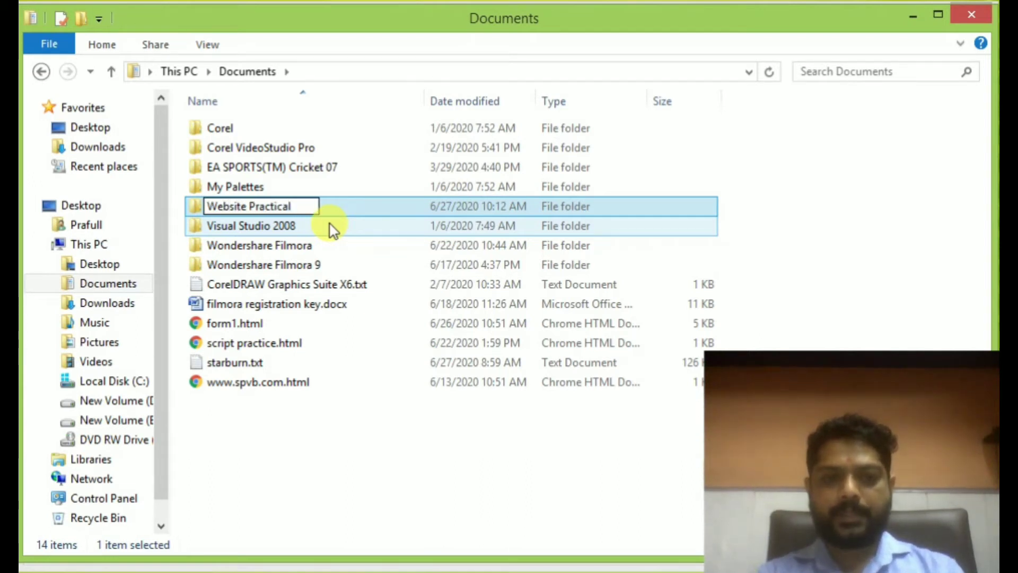
{"action": "key", "text": "Return"}
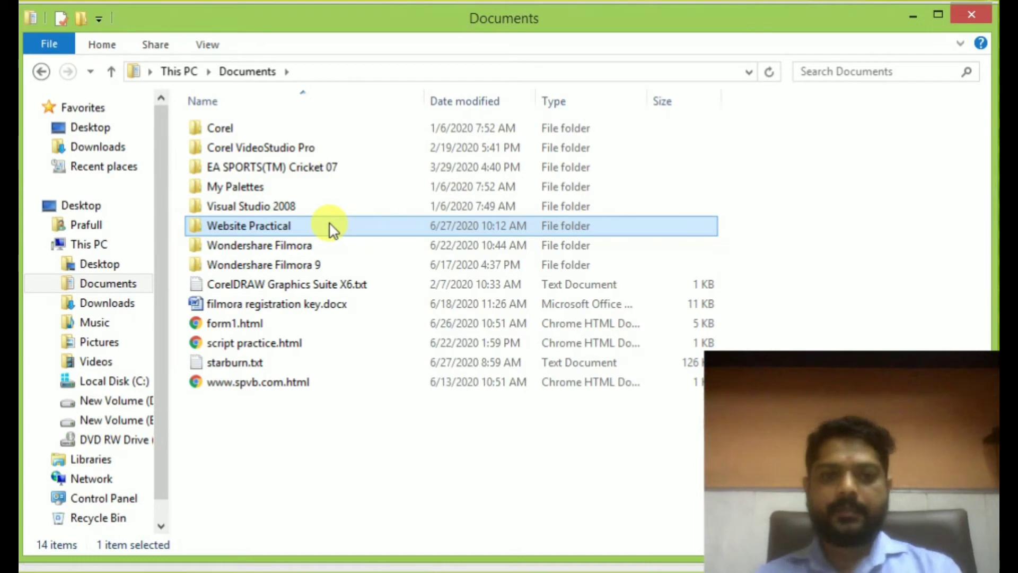
{"action": "double_click", "coordinate": [253, 228]}
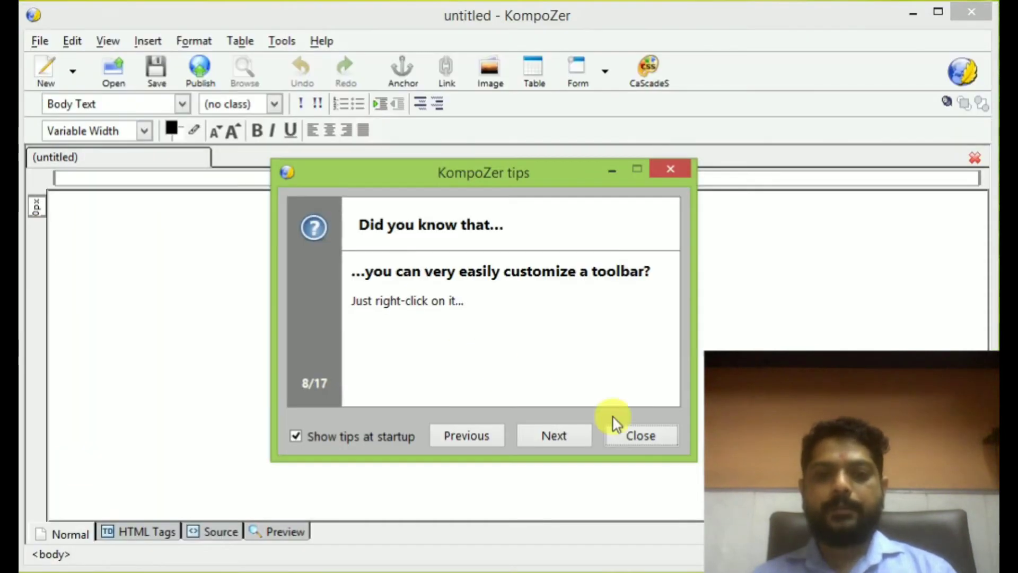
In KompoZer, dismiss the startup tips and insert a table with two rows and one column into the blank page.
{"action": "left_click", "coordinate": [666, 437]}
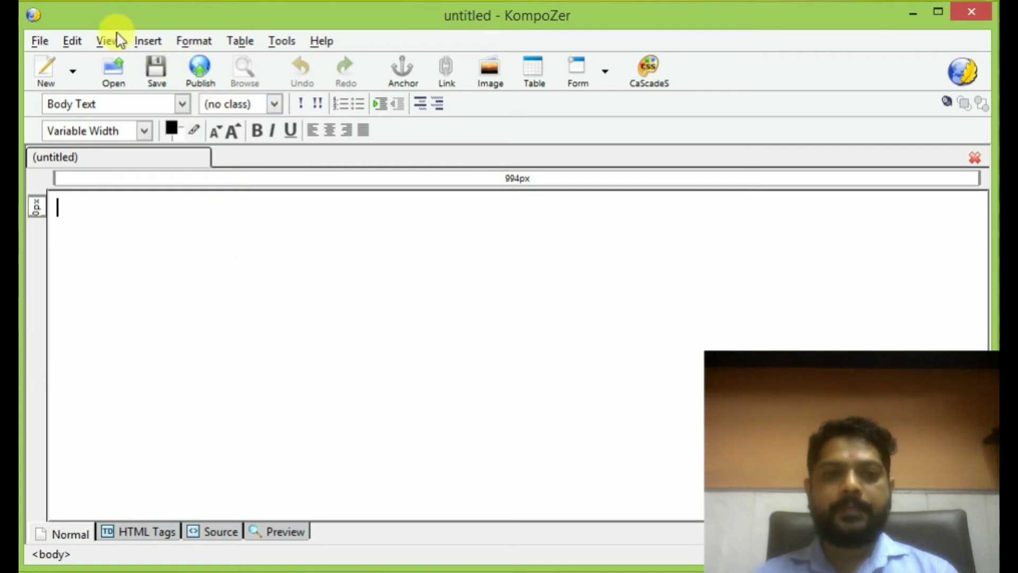
{"action": "left_click", "coordinate": [248, 40]}
{"action": "mouse_move", "coordinate": [254, 64]}
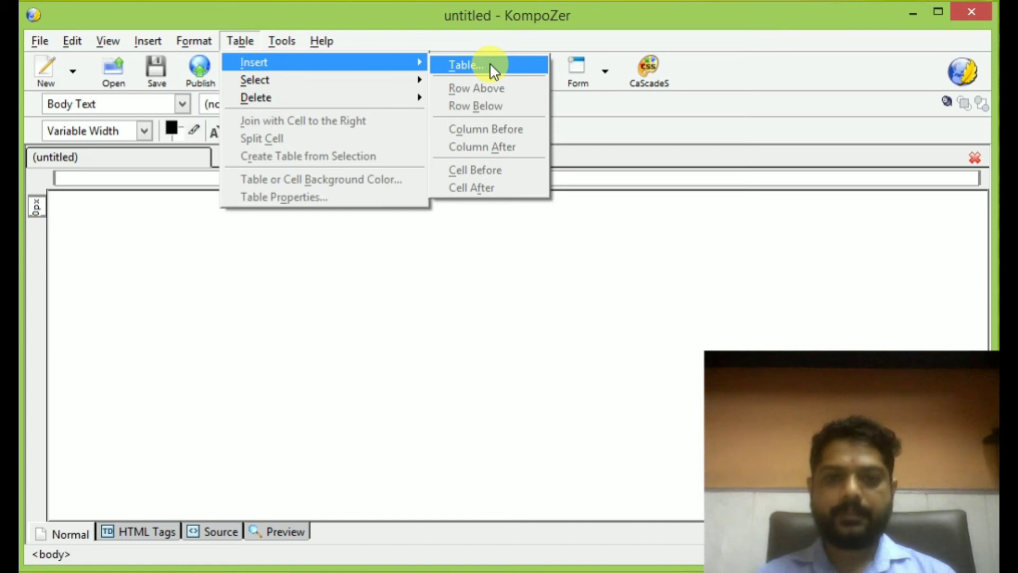
{"action": "left_click", "coordinate": [467, 328]}
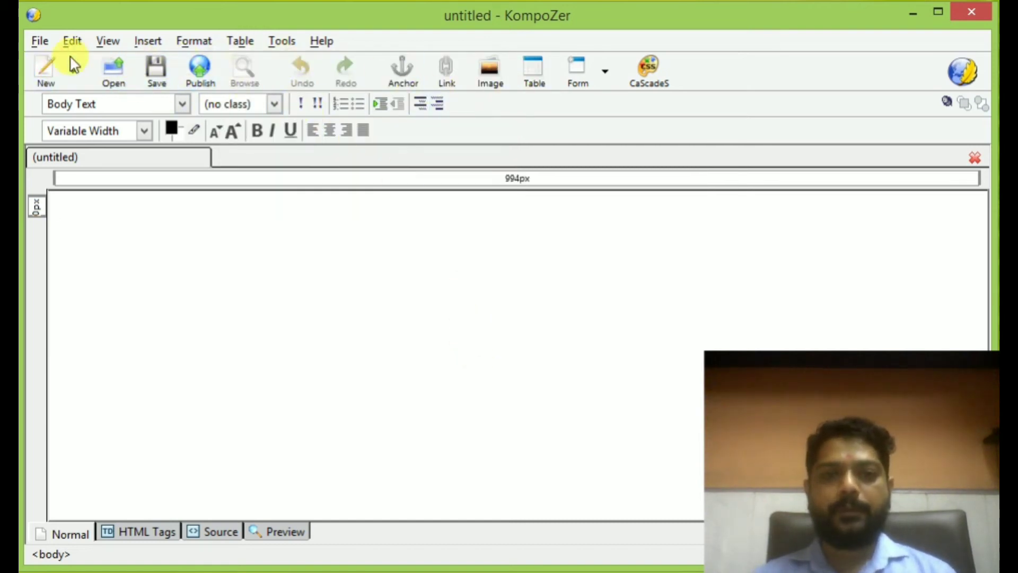
{"action": "left_click", "coordinate": [533, 69]}
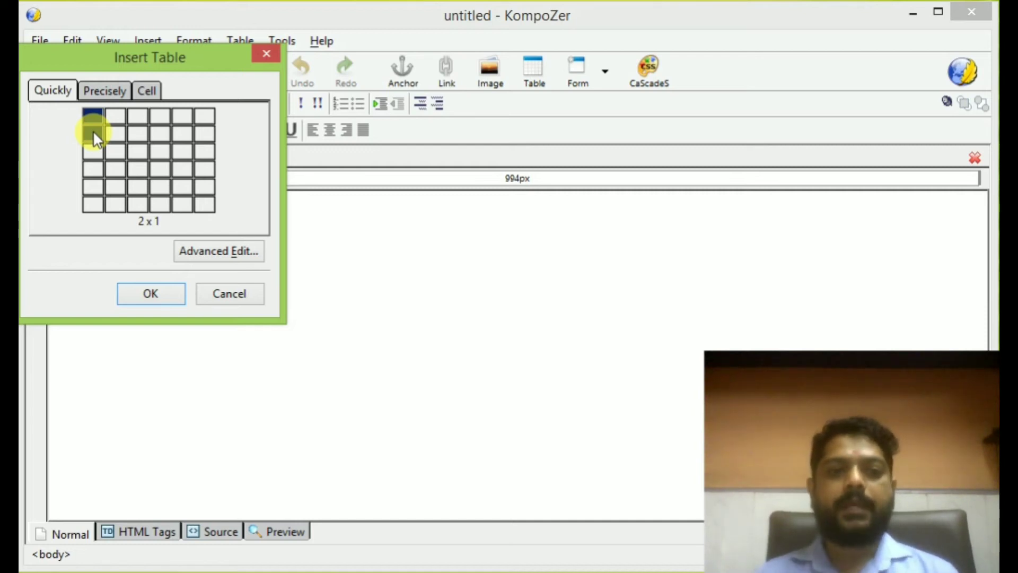
{"action": "left_click", "coordinate": [93, 131]}
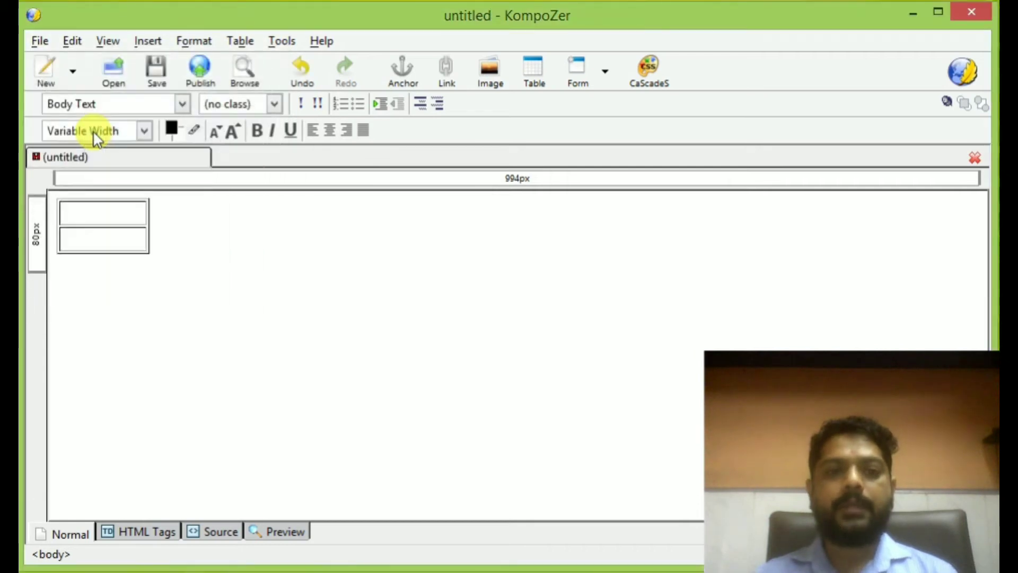
Examine the size, background color and vertical and horizontal alignment options in the upper cell's properties, then cancel.
{"action": "left_click", "coordinate": [118, 218]}
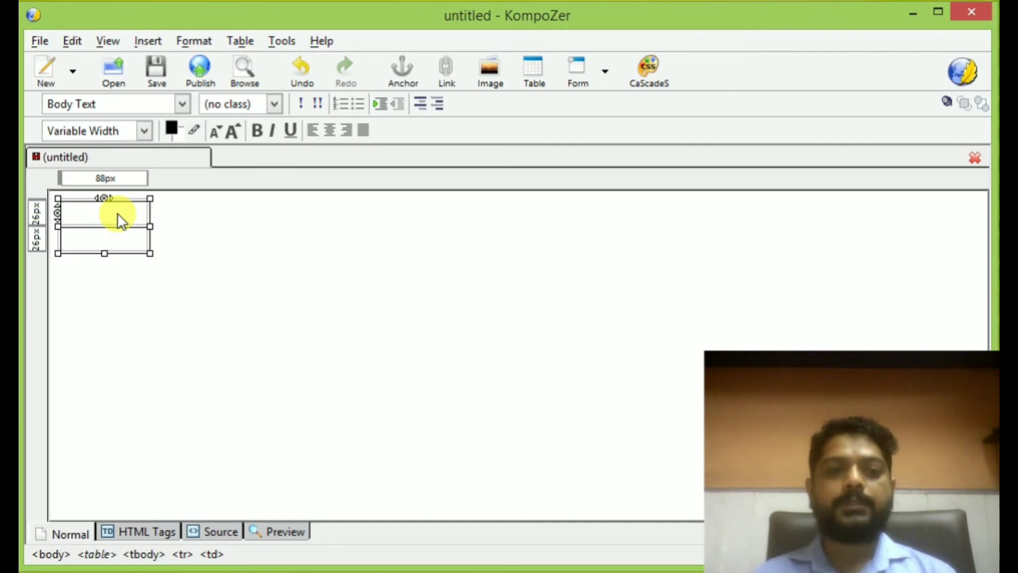
{"action": "double_click", "coordinate": [121, 220]}
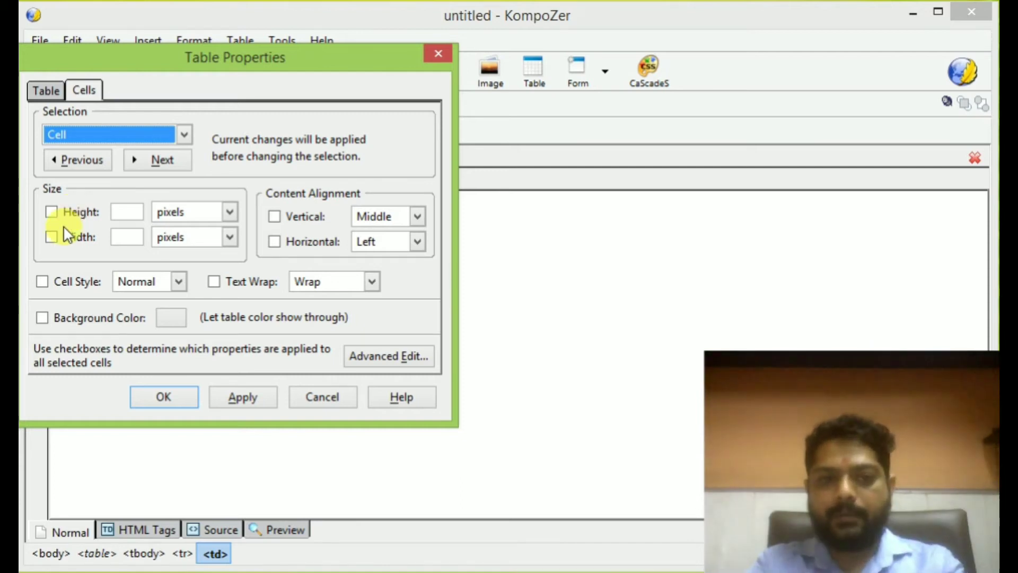
{"action": "left_click", "coordinate": [138, 212]}
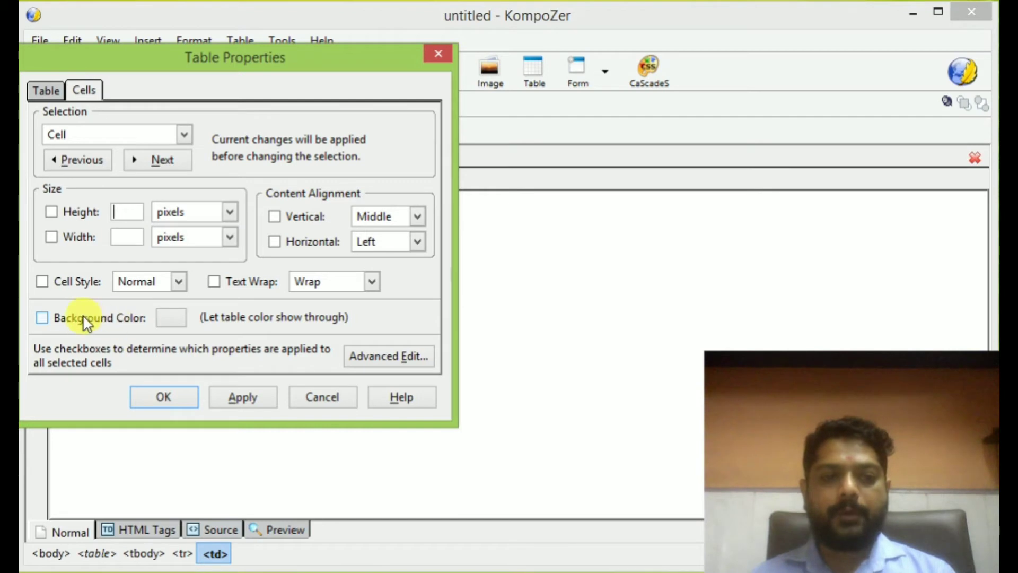
{"action": "left_click", "coordinate": [171, 318]}
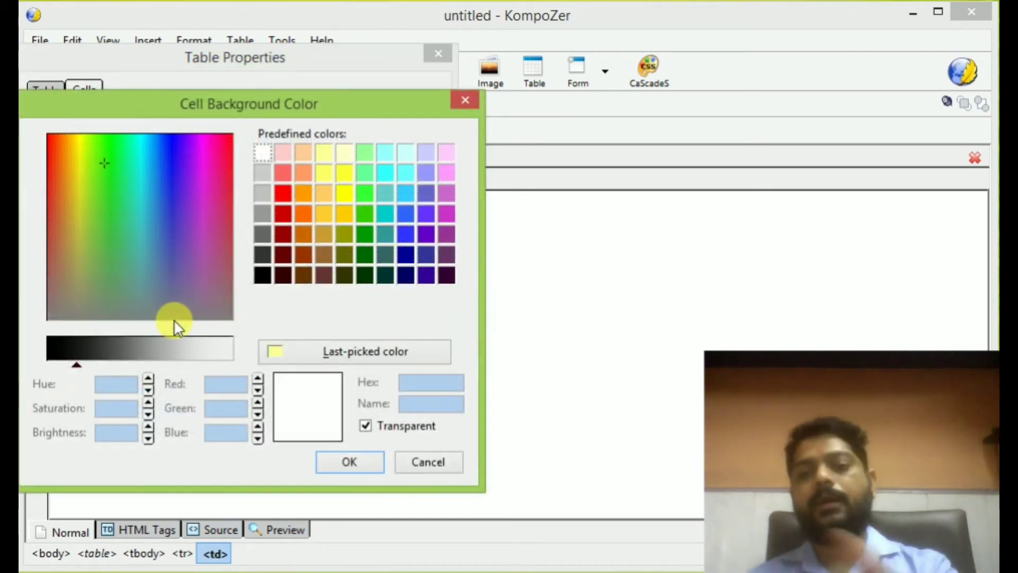
{"action": "left_click", "coordinate": [409, 463]}
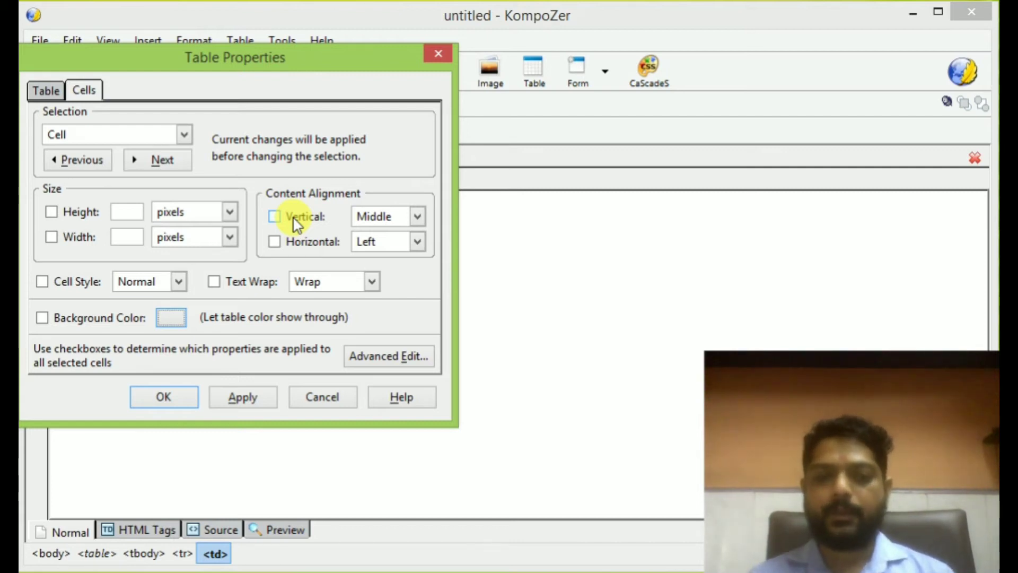
{"action": "left_click", "coordinate": [417, 216]}
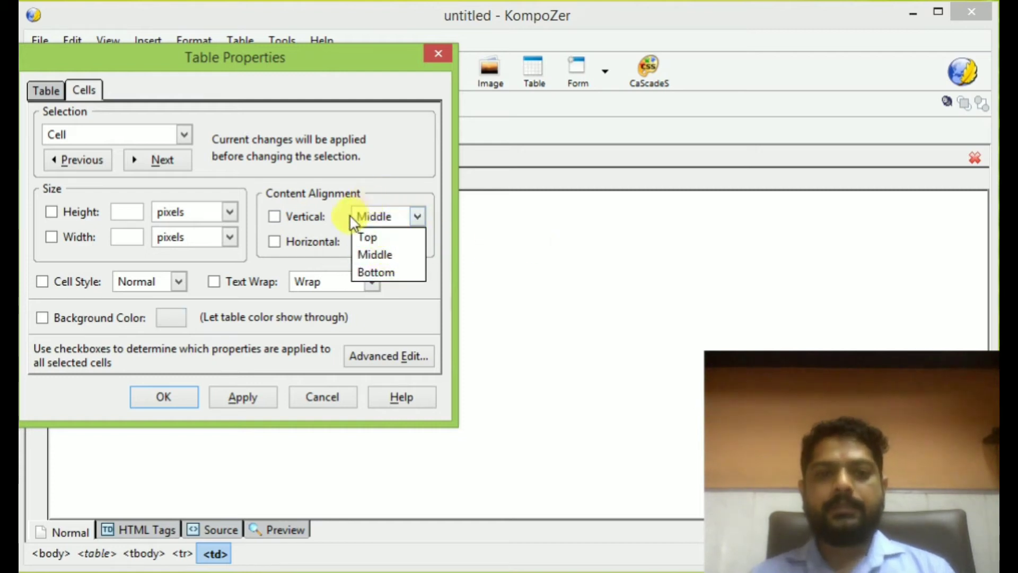
{"action": "left_click", "coordinate": [331, 242]}
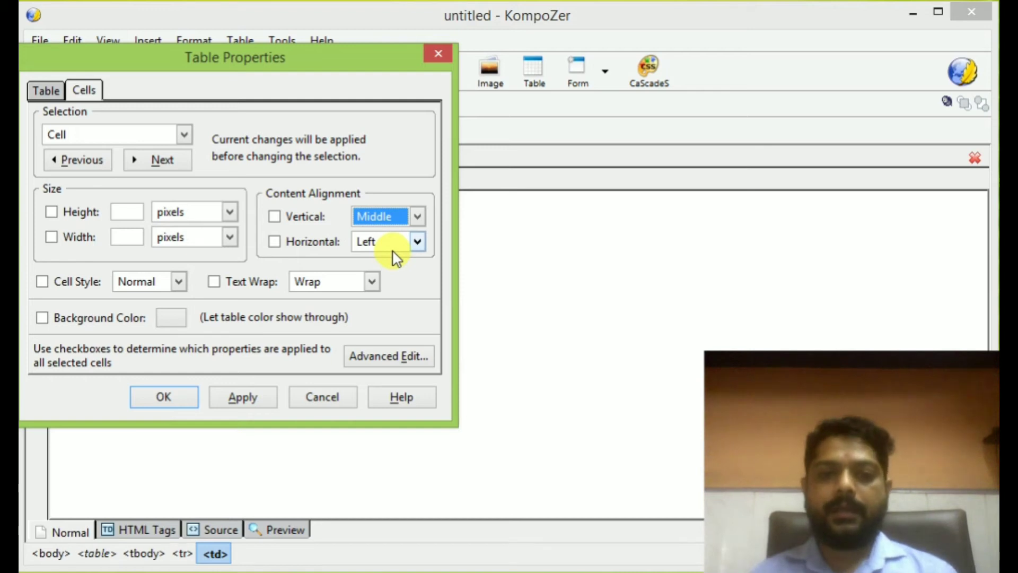
{"action": "left_click", "coordinate": [415, 241]}
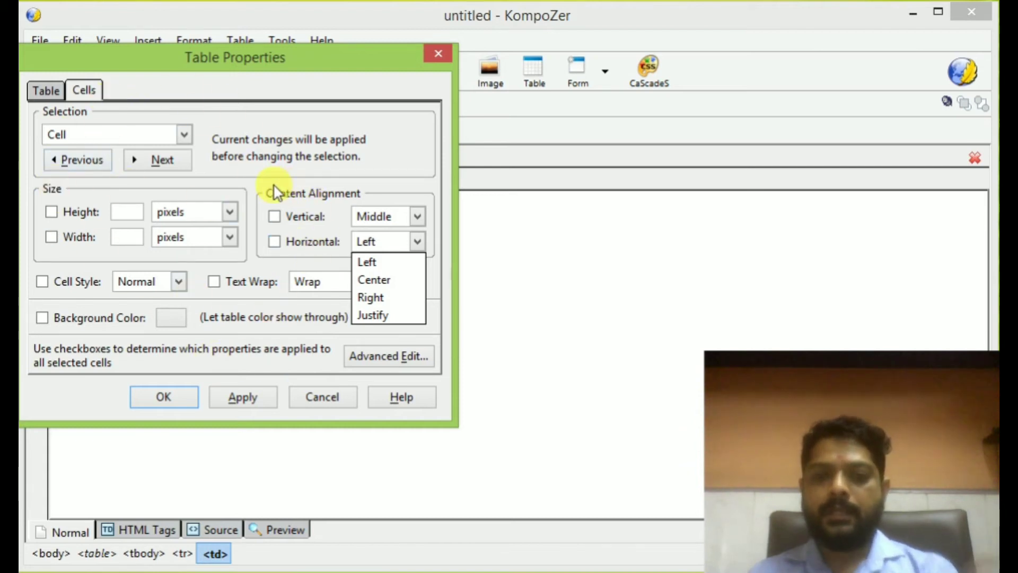
{"action": "left_click", "coordinate": [320, 398]}
{"action": "left_click", "coordinate": [320, 398]}
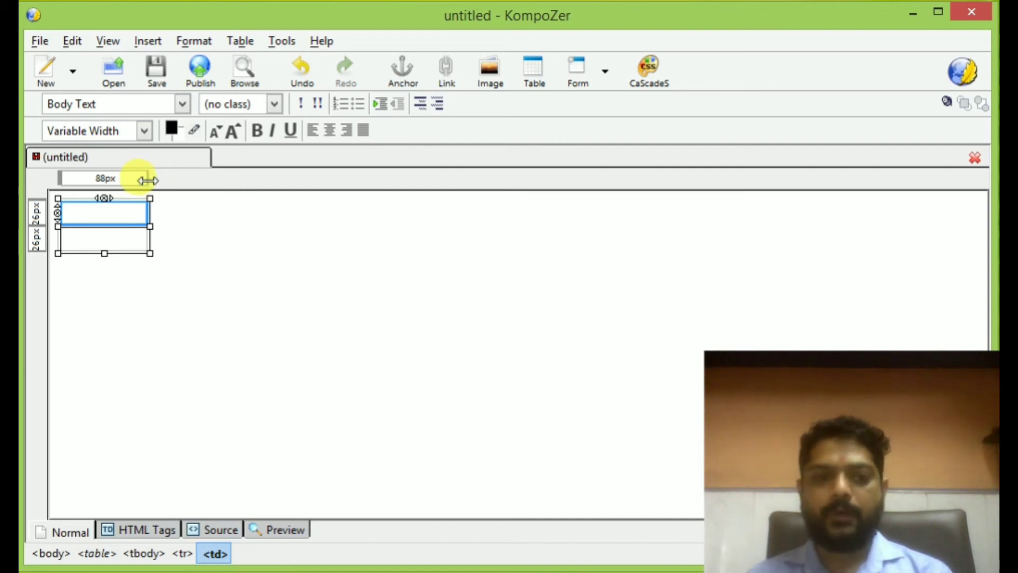
Widen the table to about 988 px and resize its upper row to about 45 px and its lower row to about 275 px high.
{"action": "left_click_drag", "start_coordinate": [148, 180], "coordinate": [986, 214]}
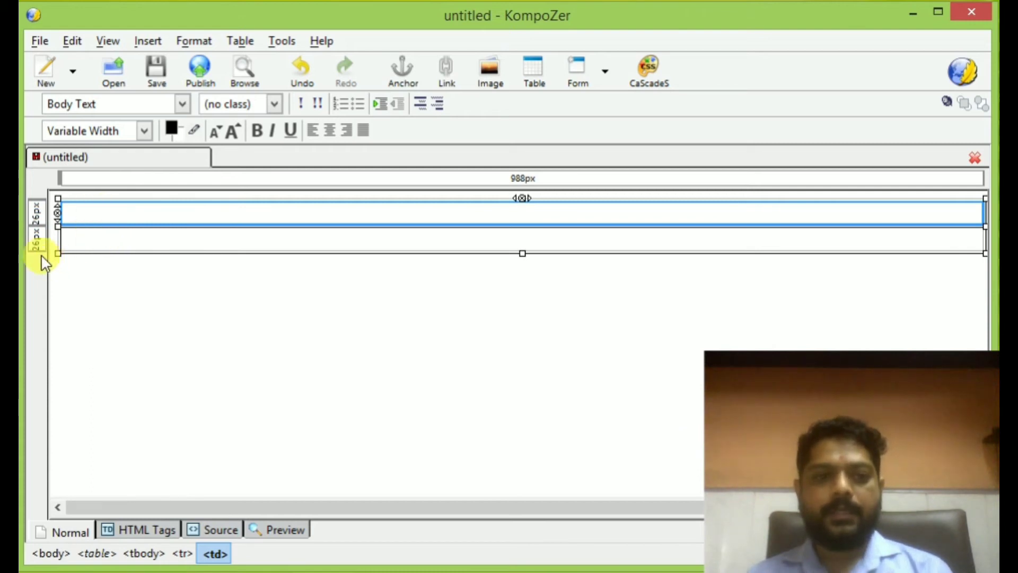
{"action": "left_click", "coordinate": [96, 245]}
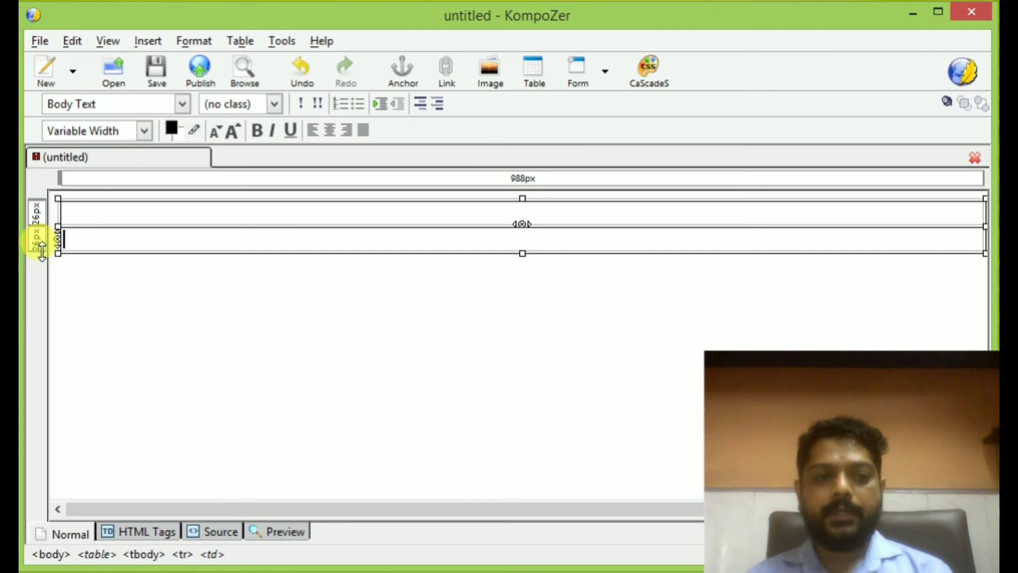
{"action": "left_click_drag", "start_coordinate": [43, 249], "coordinate": [54, 378]}
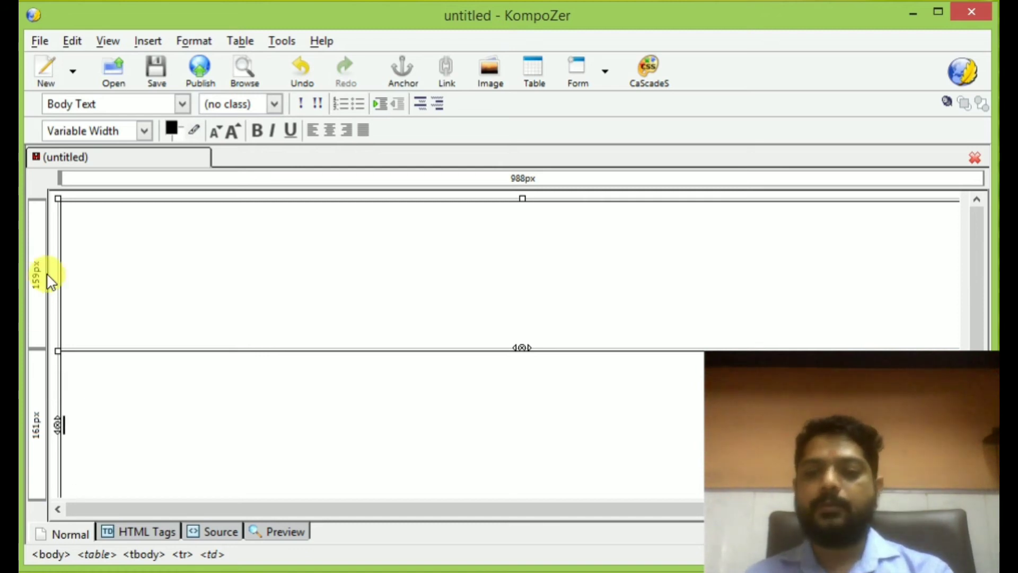
{"action": "left_click_drag", "start_coordinate": [32, 348], "coordinate": [46, 358]}
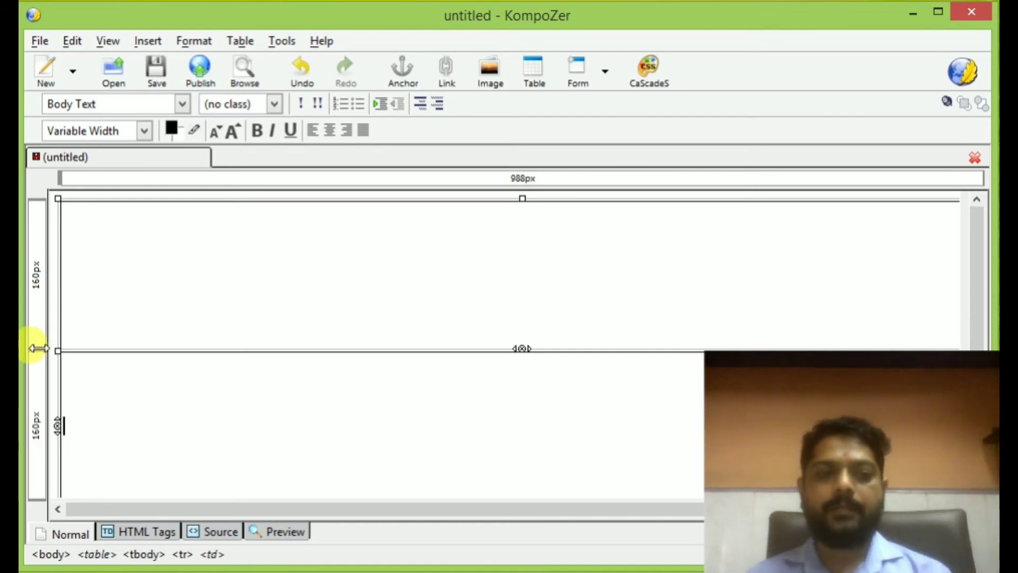
{"action": "left_click_drag", "start_coordinate": [34, 348], "coordinate": [38, 241]}
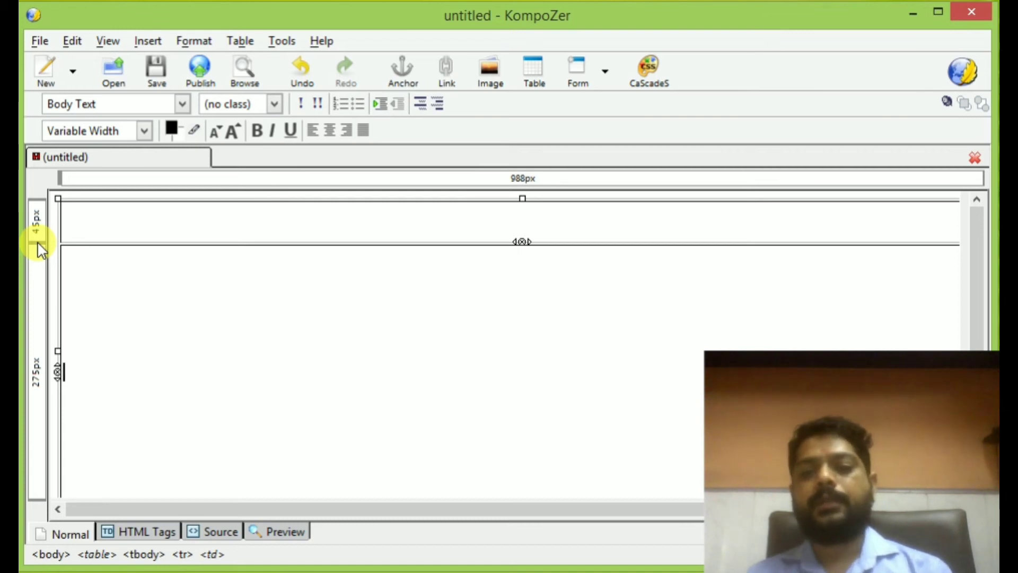
{"action": "left_click", "coordinate": [144, 229]}
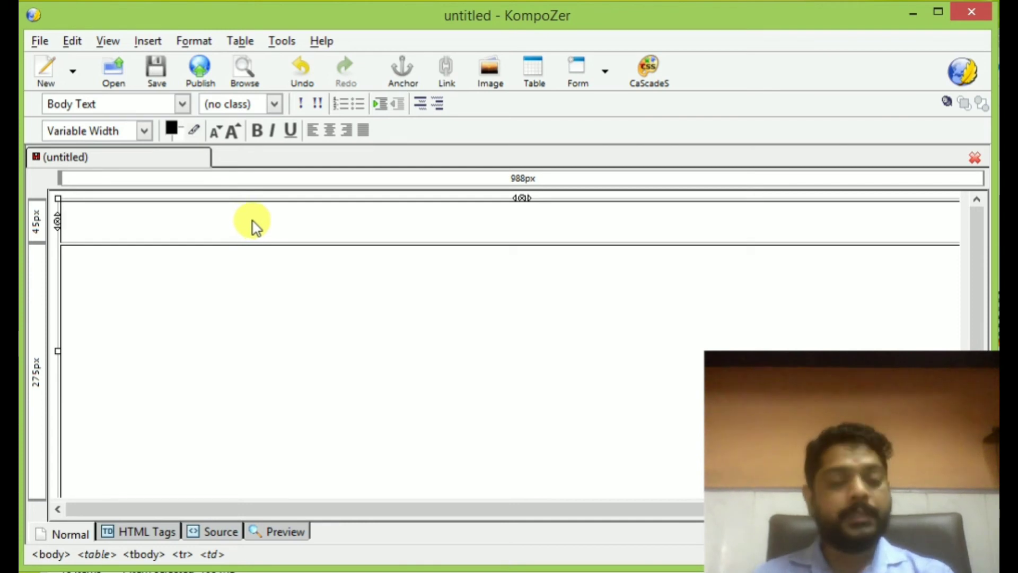
{"action": "left_click", "coordinate": [532, 66]}
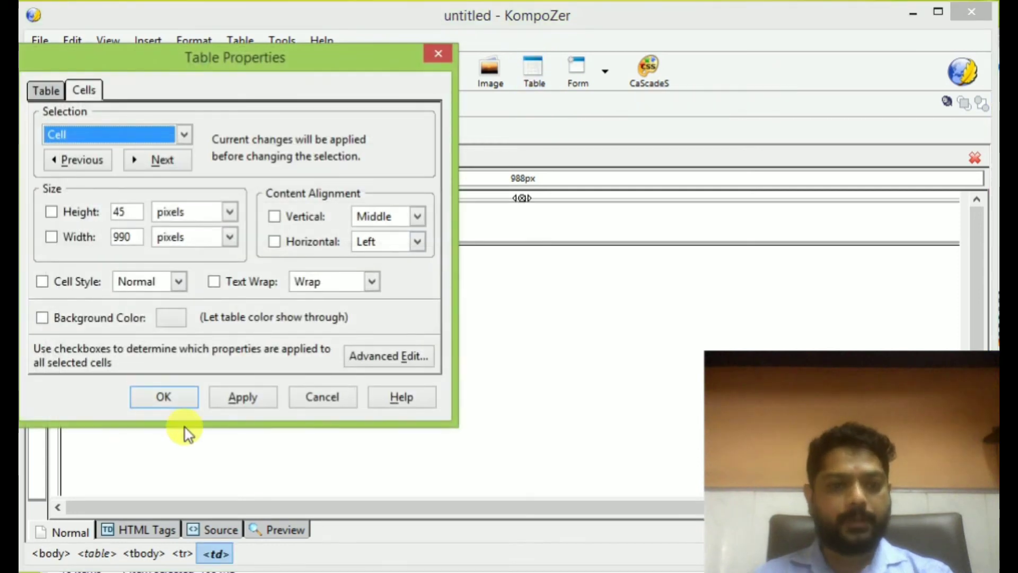
{"action": "left_click", "coordinate": [295, 398]}
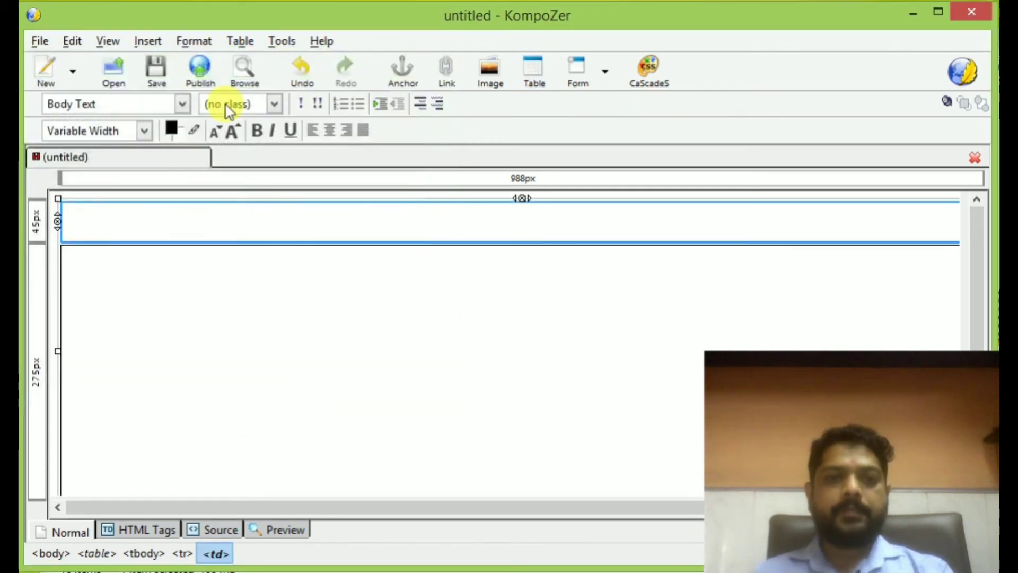
Insert a nested table with one row and two columns inside the upper cell of the page table.
{"action": "left_click", "coordinate": [235, 42]}
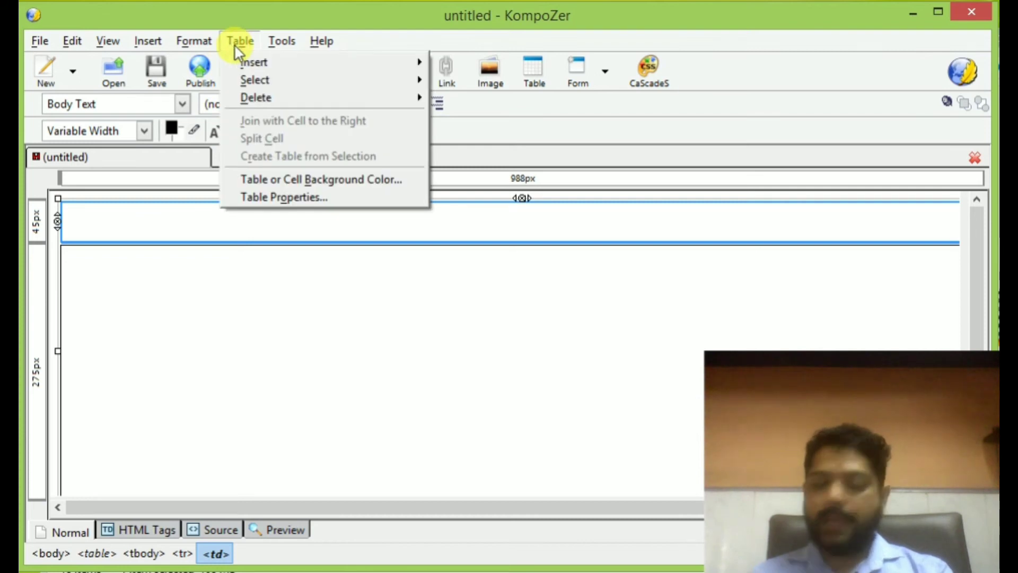
{"action": "mouse_move", "coordinate": [317, 62]}
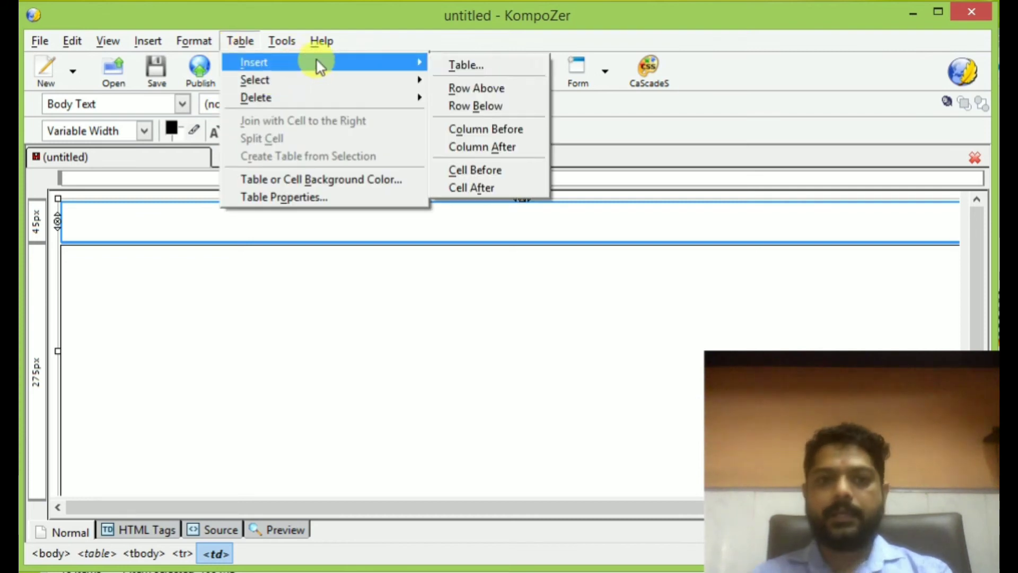
{"action": "left_click", "coordinate": [492, 71]}
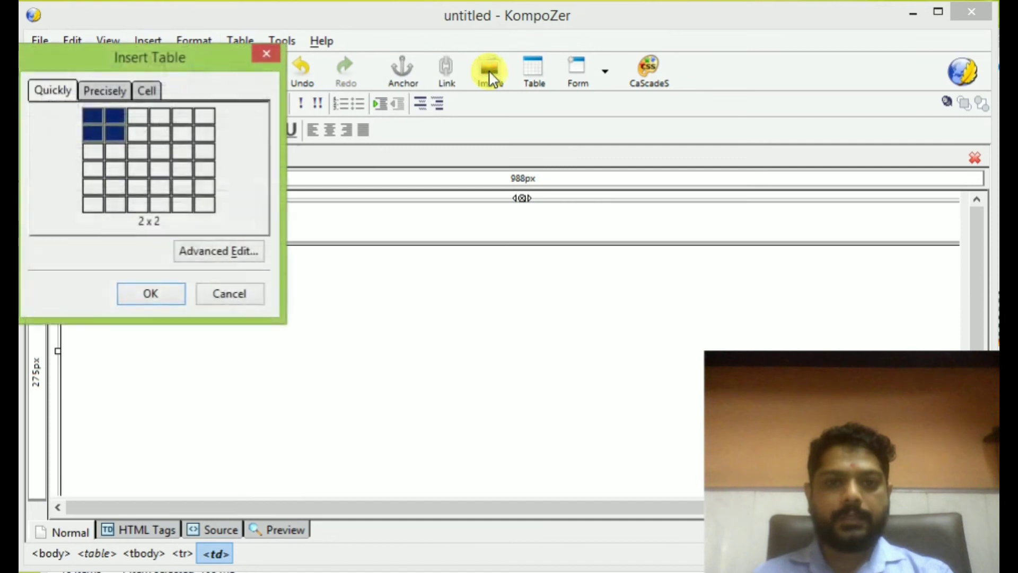
{"action": "left_click", "coordinate": [113, 115]}
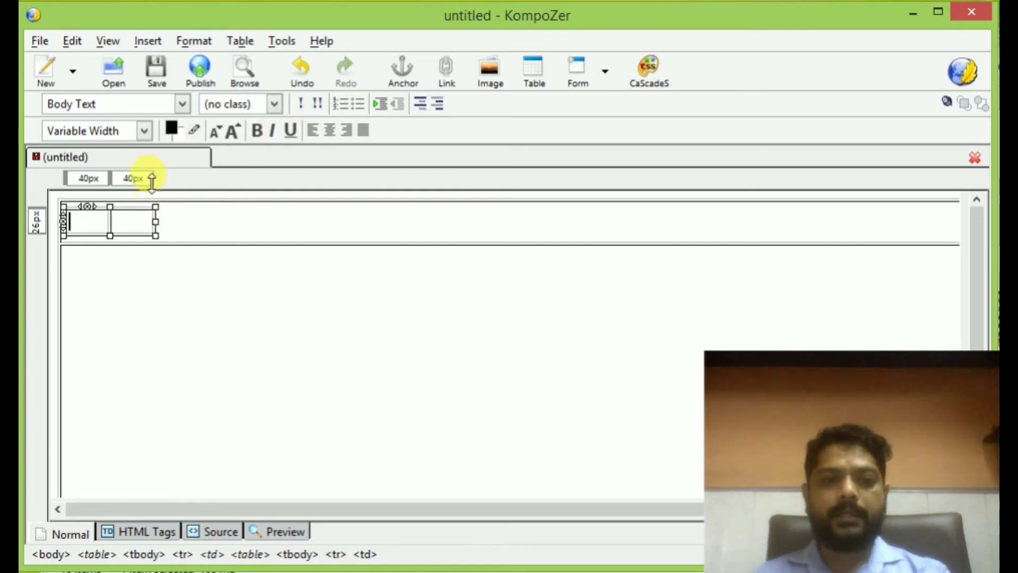
Stretch the nested table across the page with columns about 166 and 784 px wide, the outer upper row about 74 px and the nested row about 63 px high.
{"action": "left_click_drag", "start_coordinate": [142, 178], "coordinate": [961, 224]}
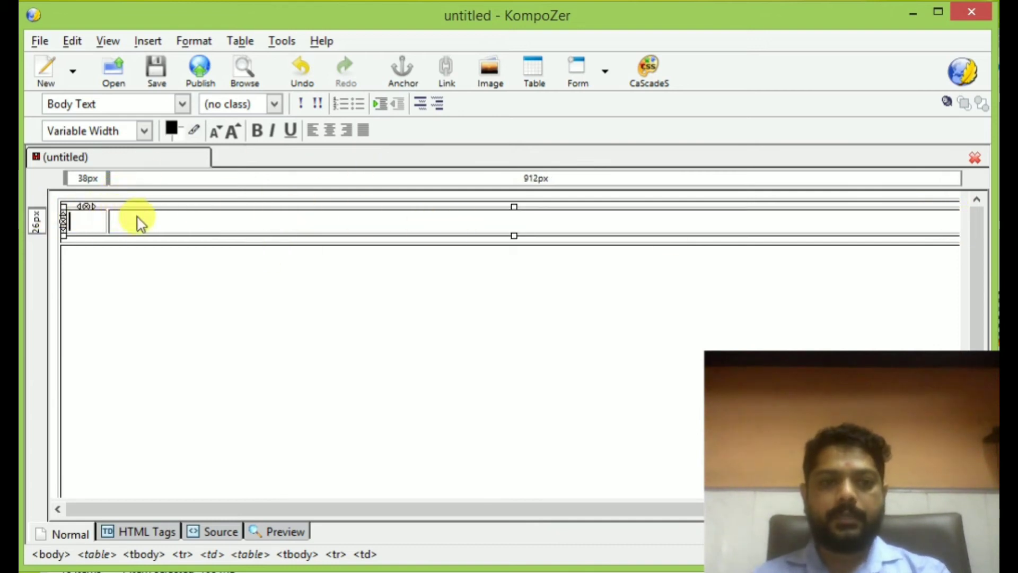
{"action": "left_click_drag", "start_coordinate": [108, 178], "coordinate": [224, 202]}
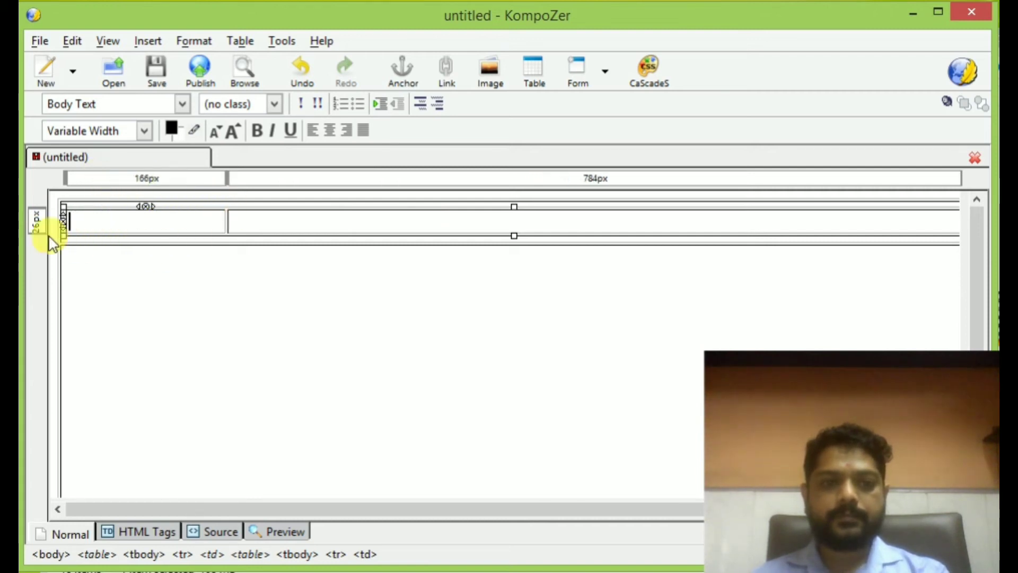
{"action": "left_click", "coordinate": [104, 253]}
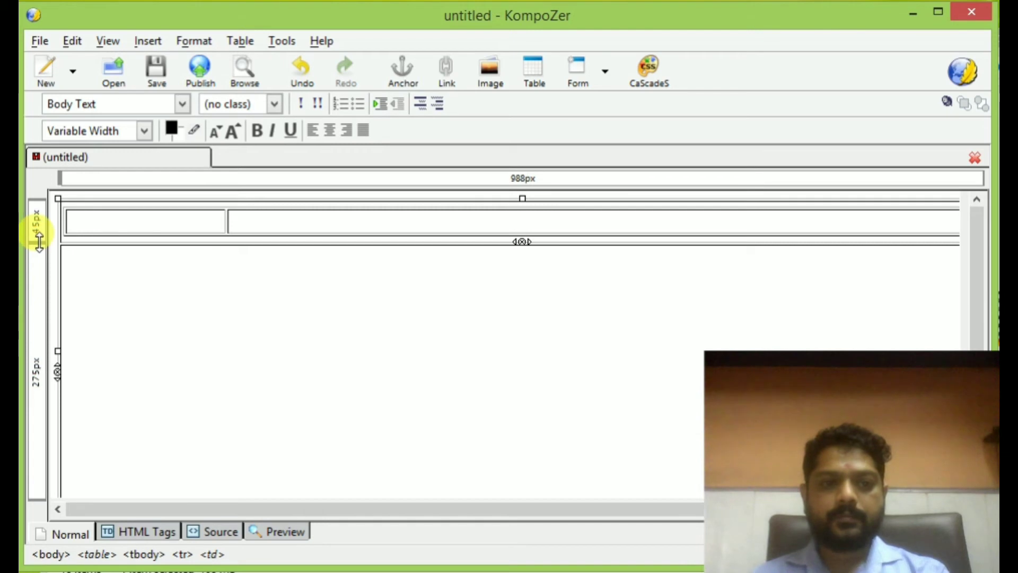
{"action": "left_click_drag", "start_coordinate": [39, 239], "coordinate": [45, 268]}
{"action": "left_click", "coordinate": [101, 245]}
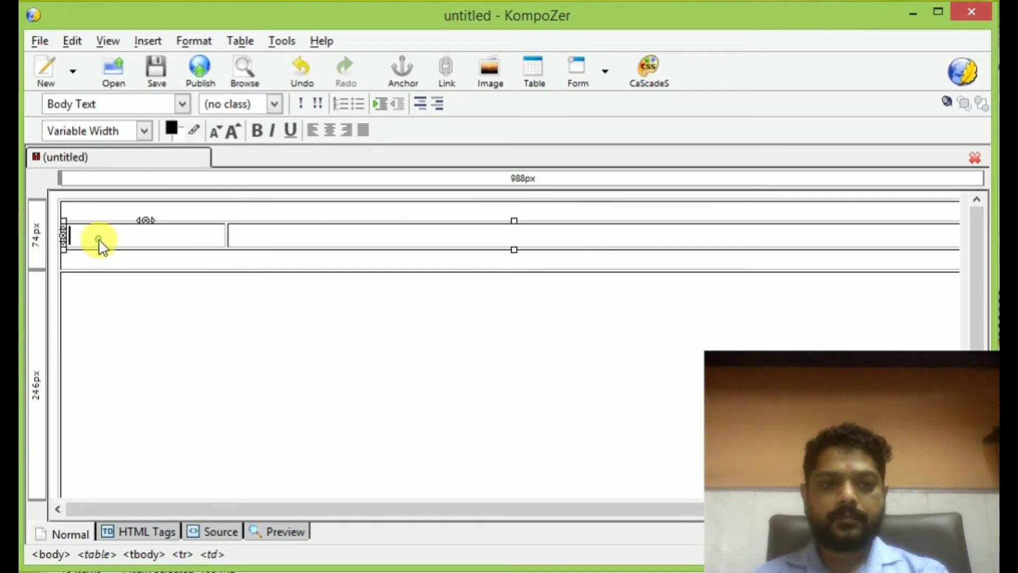
{"action": "left_click_drag", "start_coordinate": [41, 227], "coordinate": [33, 186]}
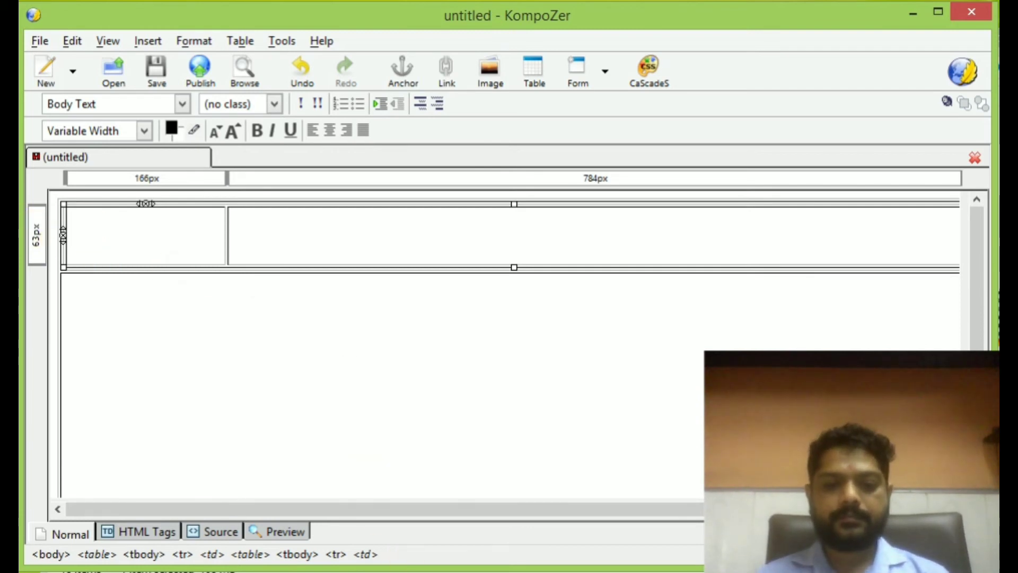
Start inserting an image in the nested table's first cell and browse to the Computer folder in Documents > Website Practical > Images.
{"action": "key", "text": "ctrl+i"}
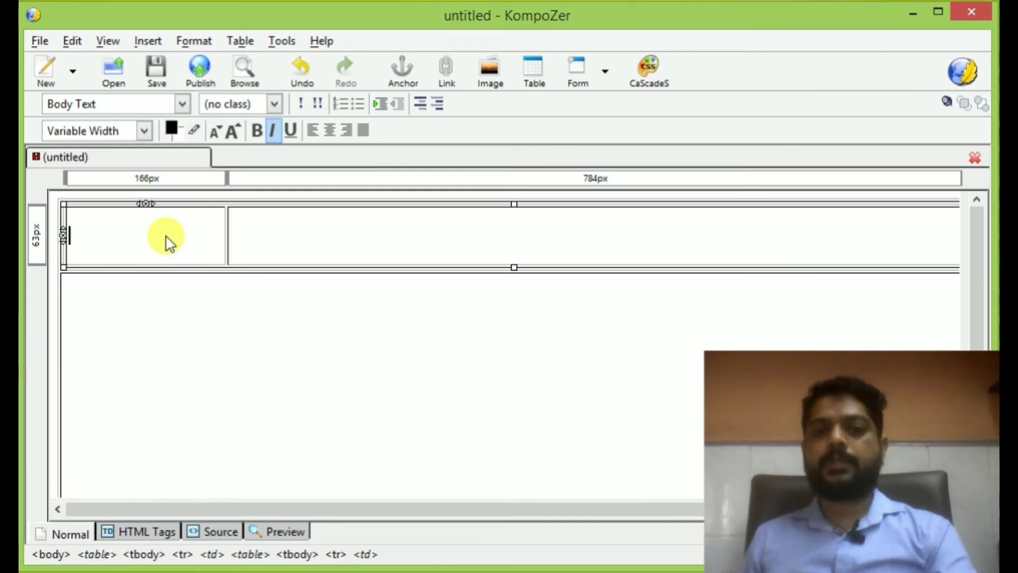
{"action": "left_click", "coordinate": [151, 42]}
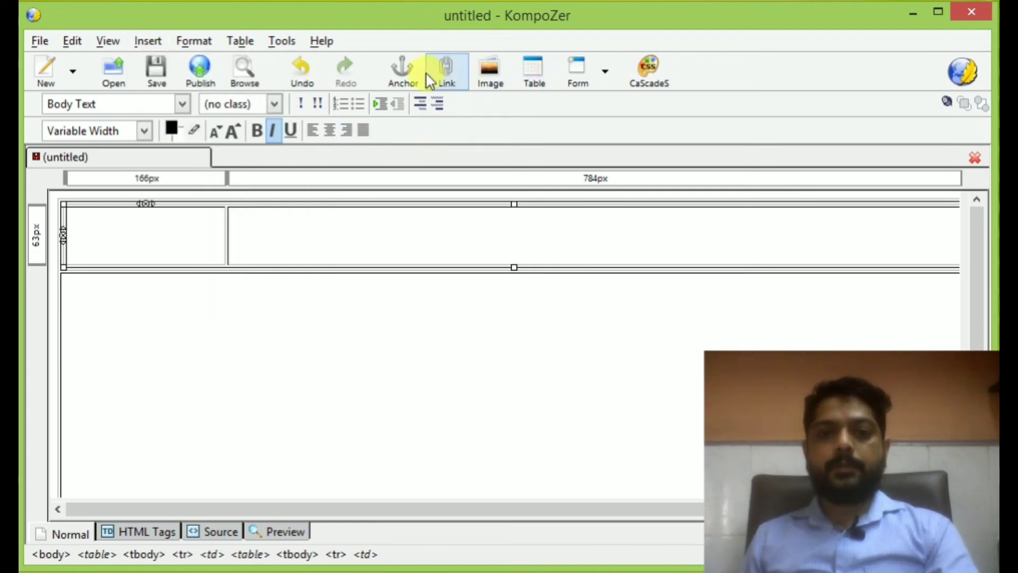
{"action": "left_click", "coordinate": [490, 71]}
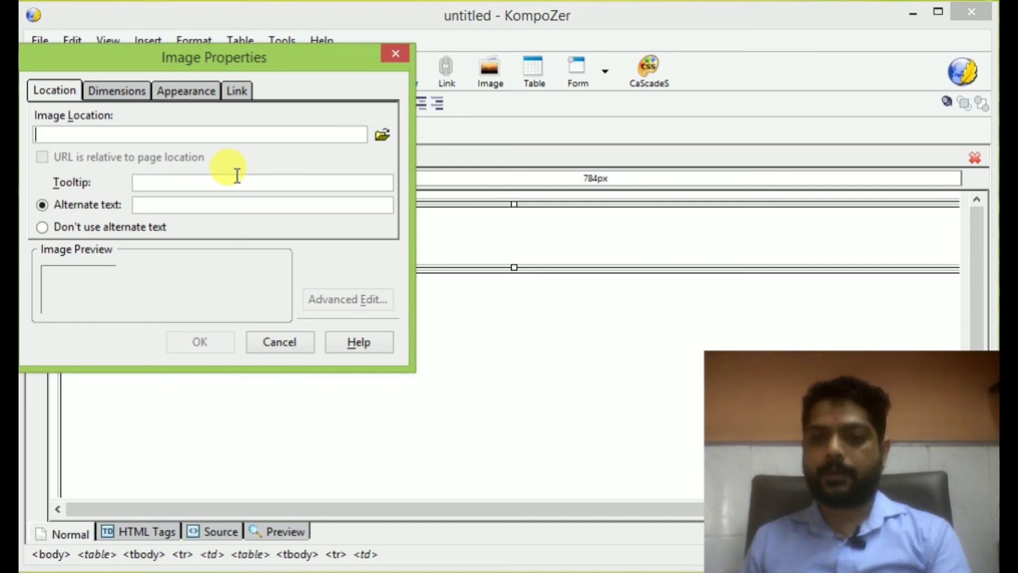
{"action": "left_click", "coordinate": [382, 134]}
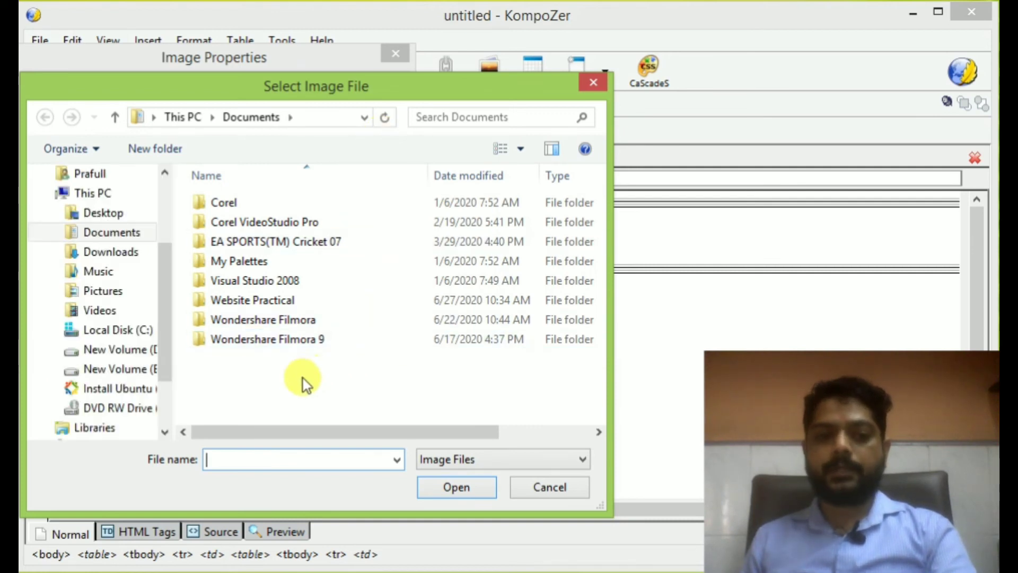
{"action": "left_click", "coordinate": [91, 235]}
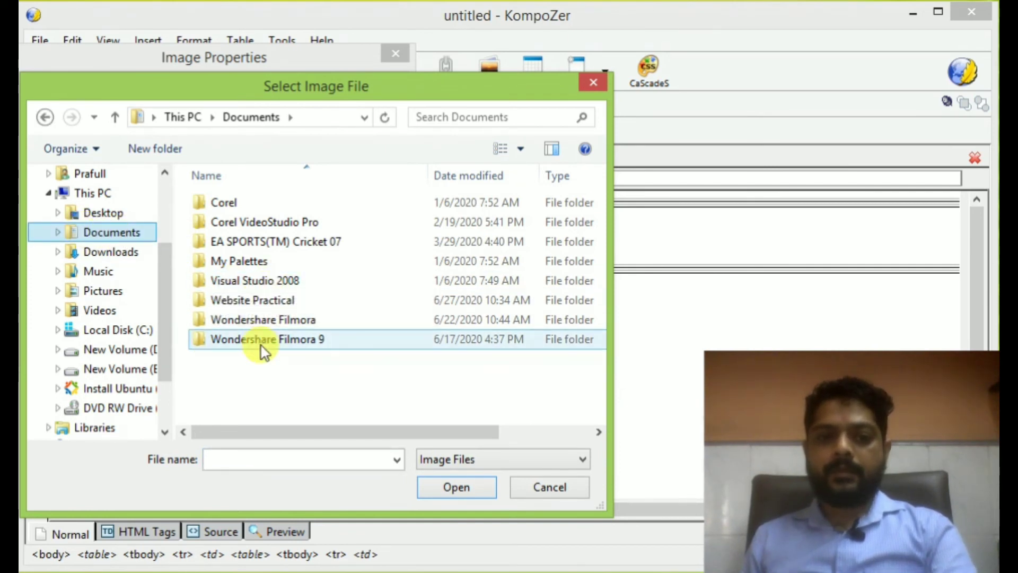
{"action": "left_click", "coordinate": [262, 306]}
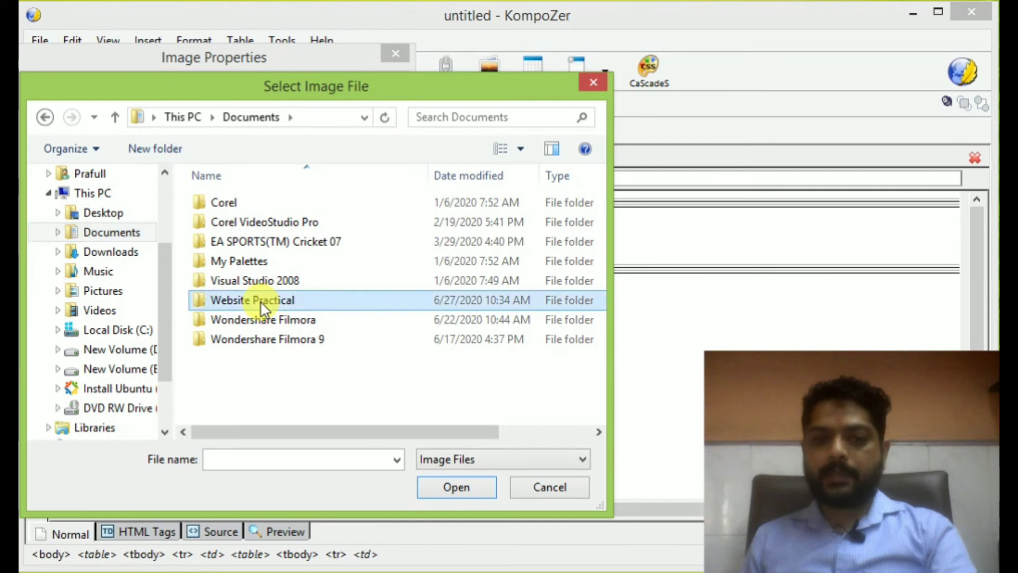
{"action": "double_click", "coordinate": [261, 306]}
{"action": "left_click", "coordinate": [226, 212]}
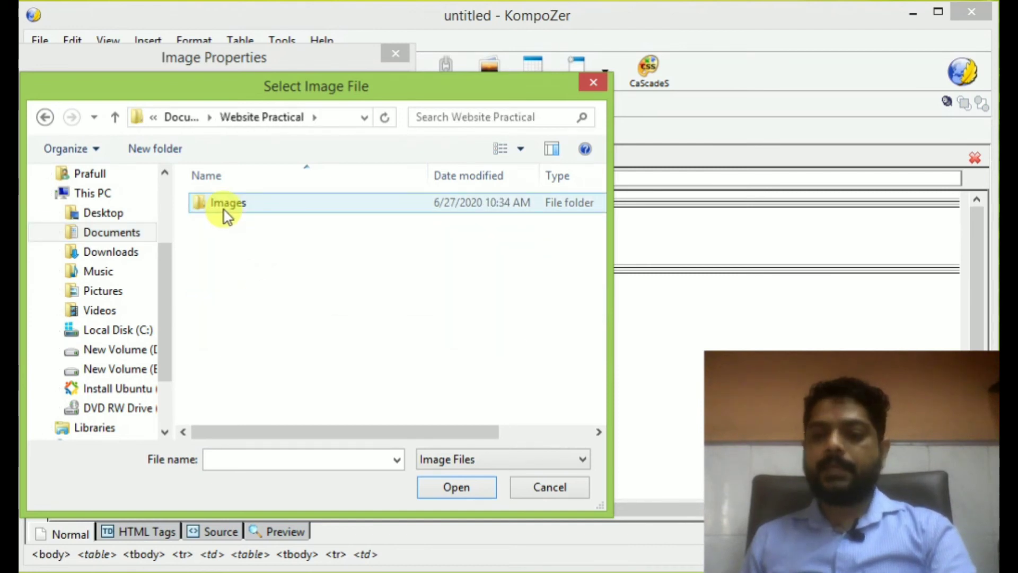
{"action": "double_click", "coordinate": [225, 212]}
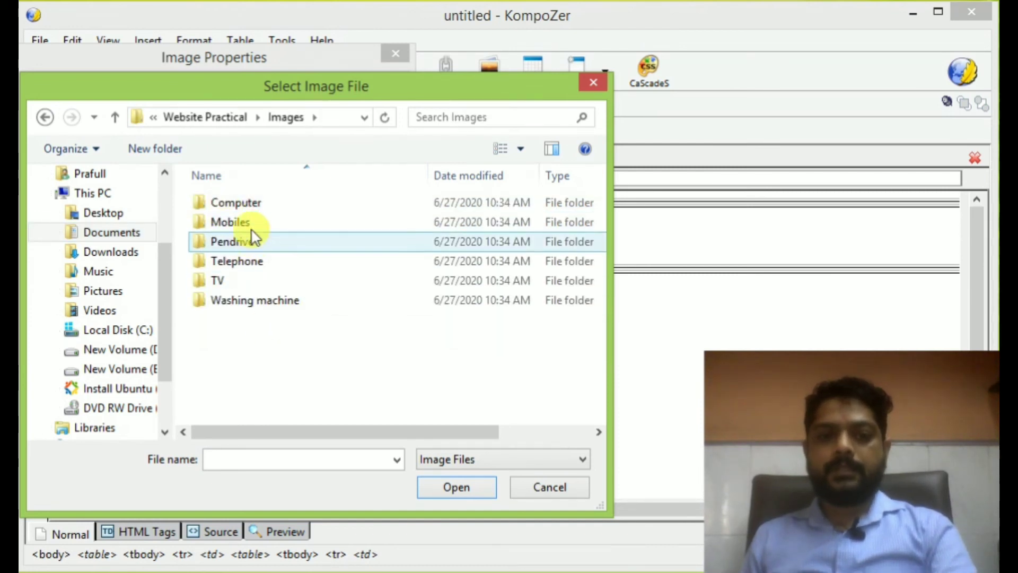
{"action": "left_click", "coordinate": [247, 204]}
{"action": "double_click", "coordinate": [248, 205]}
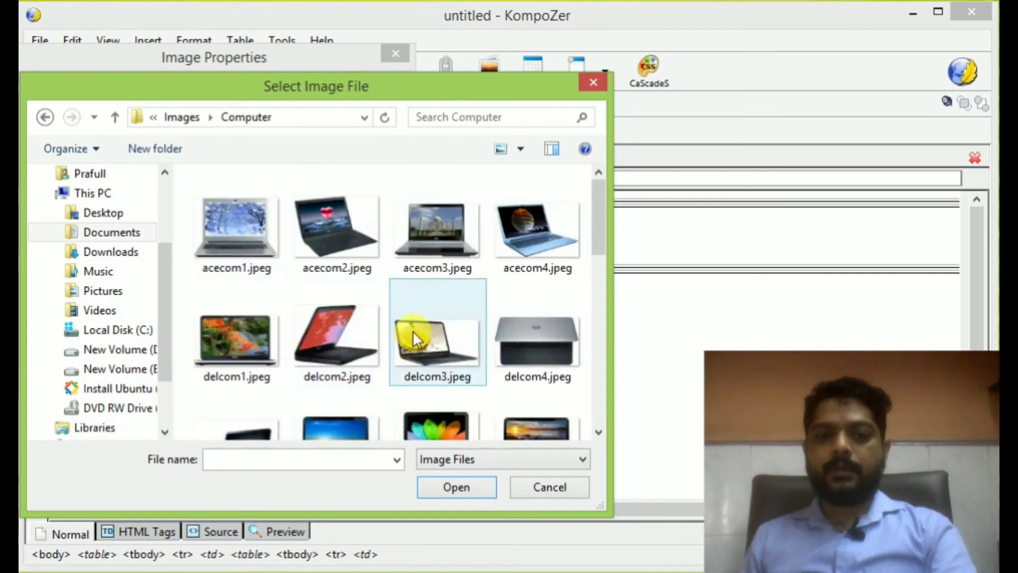
Choose delcom1.jpeg and insert it with the option not to use alternate text.
{"action": "left_click", "coordinate": [249, 345]}
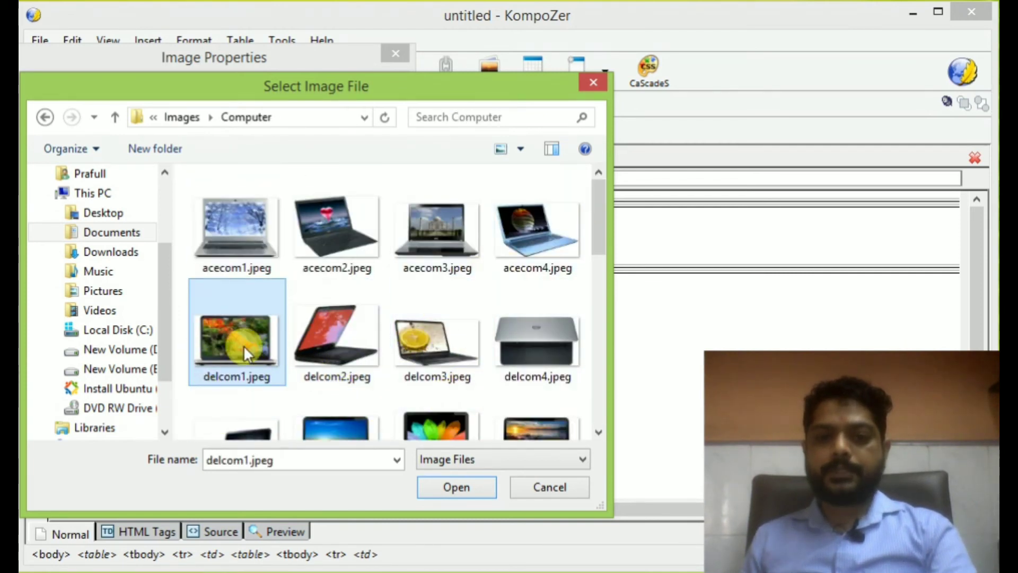
{"action": "left_click", "coordinate": [467, 488]}
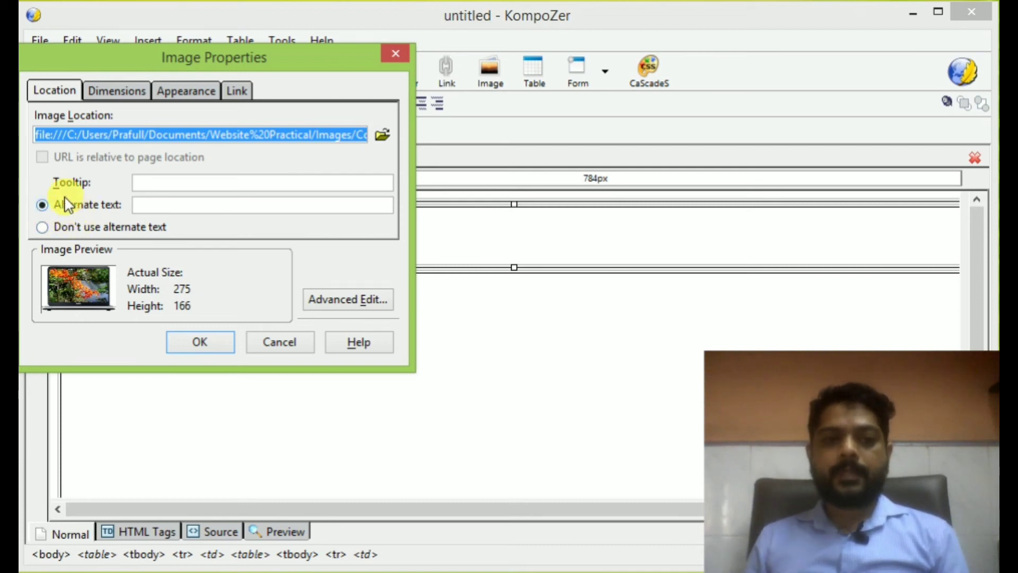
{"action": "left_click", "coordinate": [43, 231]}
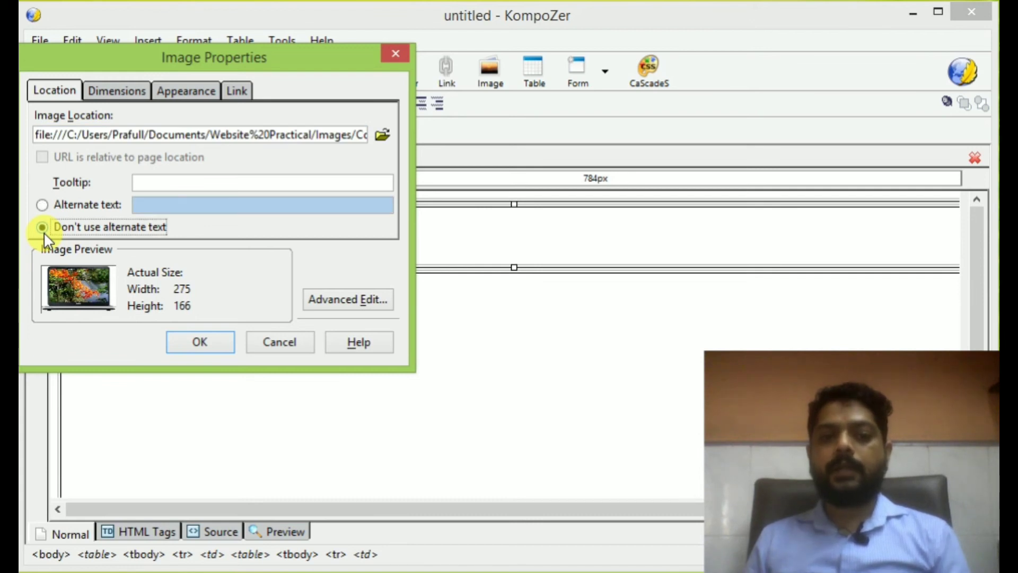
{"action": "key", "text": "Tab"}
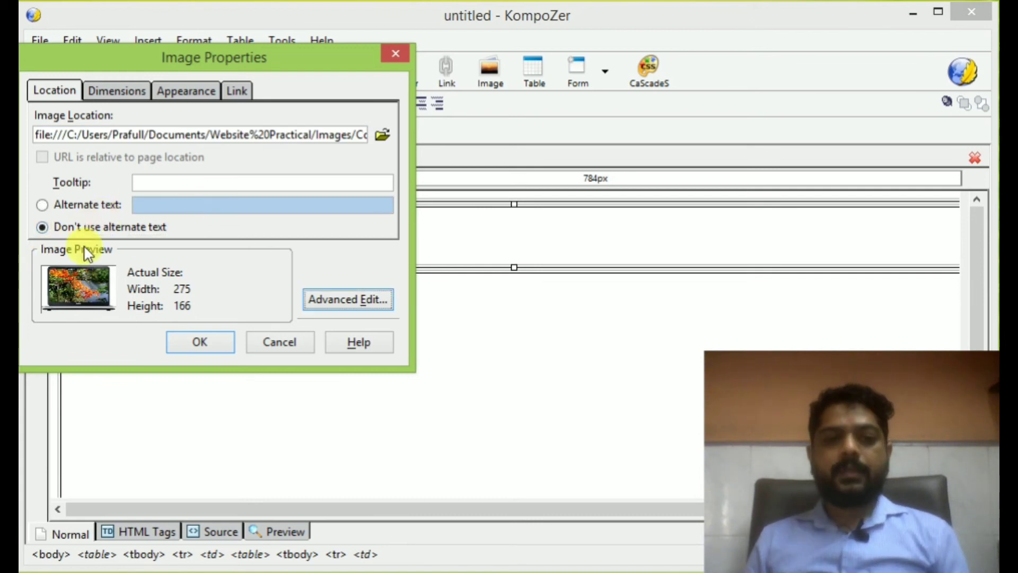
{"action": "left_click", "coordinate": [203, 340]}
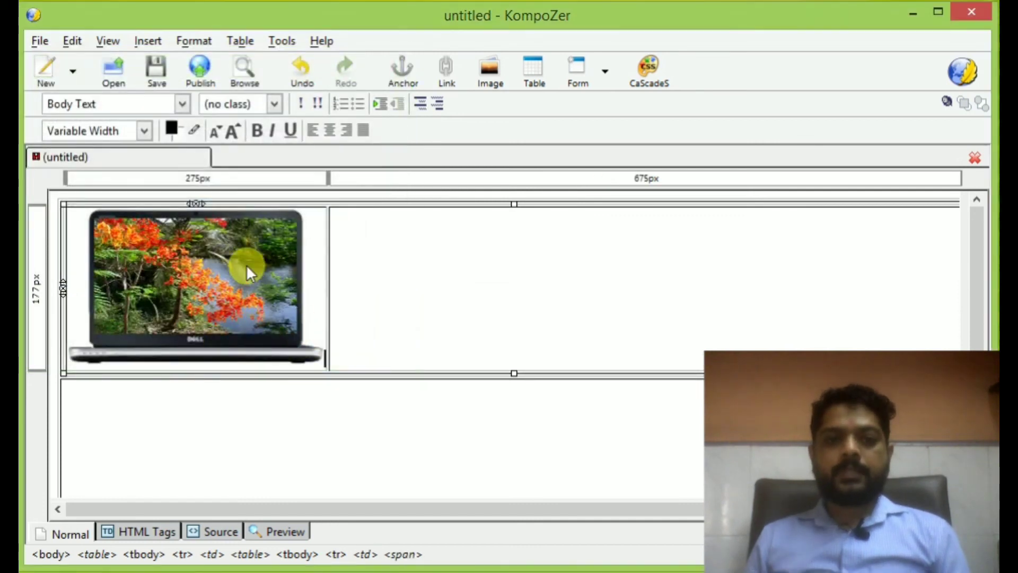
Undo a width-only resize of the laptop image and shrink it proportionally to fit within the first nested cell.
{"action": "left_click", "coordinate": [246, 267]}
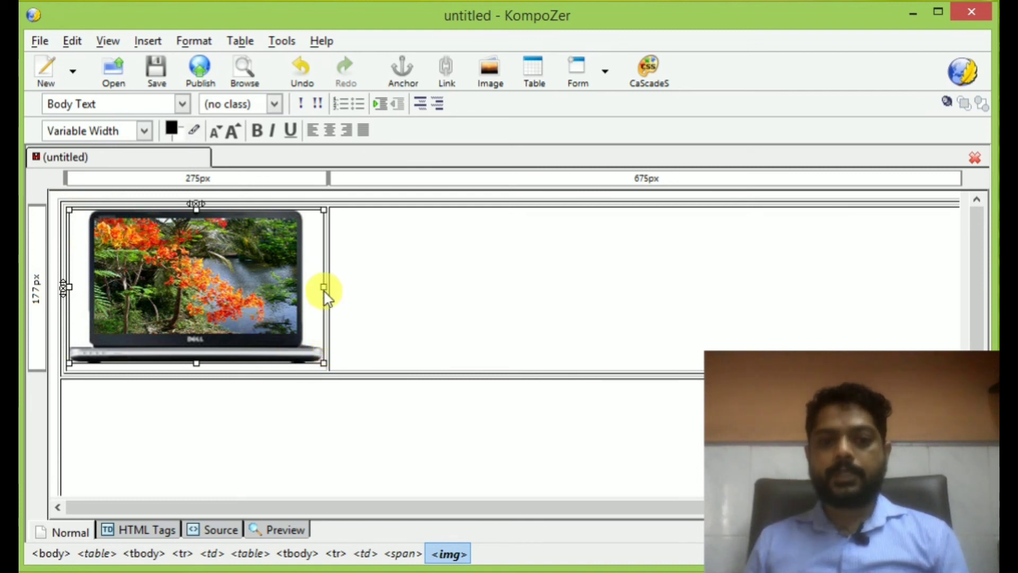
{"action": "left_click_drag", "start_coordinate": [324, 288], "coordinate": [186, 294]}
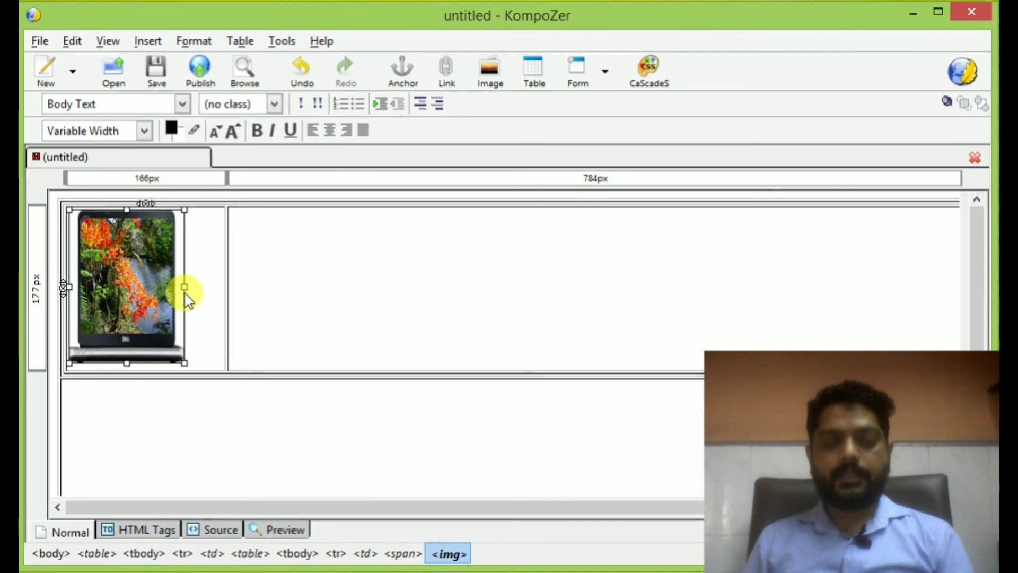
{"action": "key", "text": "ctrl+z"}
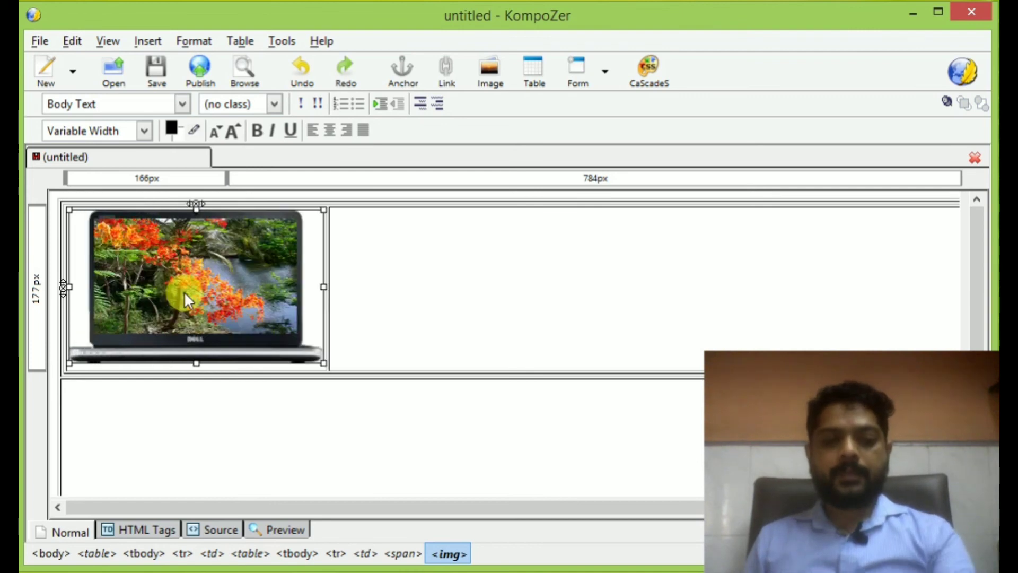
{"action": "left_click_drag", "start_coordinate": [324, 363], "coordinate": [228, 297]}
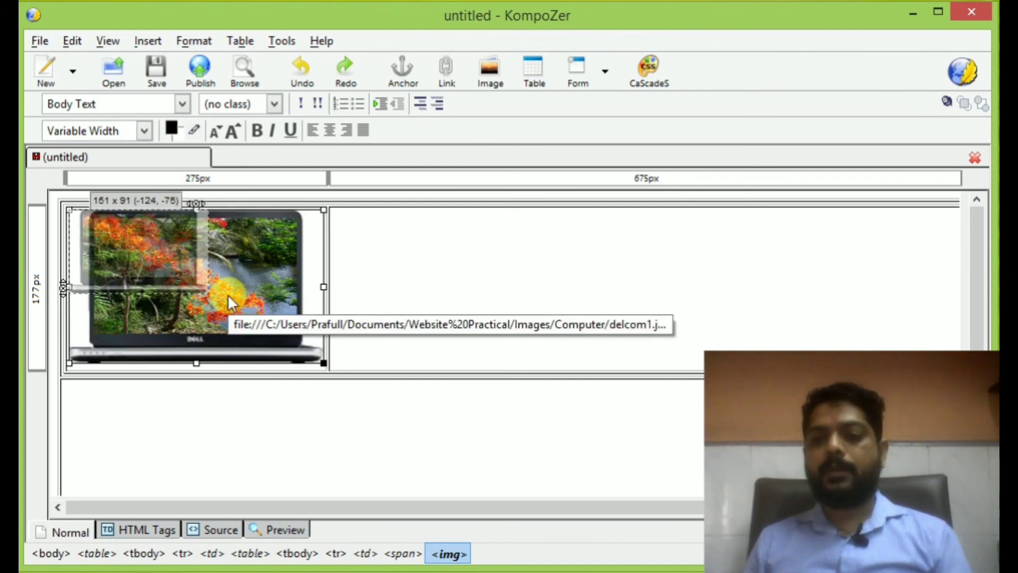
{"action": "left_click_drag", "start_coordinate": [228, 297], "coordinate": [196, 288]}
Narrow the nested table's image column to about 141 px so it closely fits the laptop picture.
{"action": "left_click", "coordinate": [215, 248]}
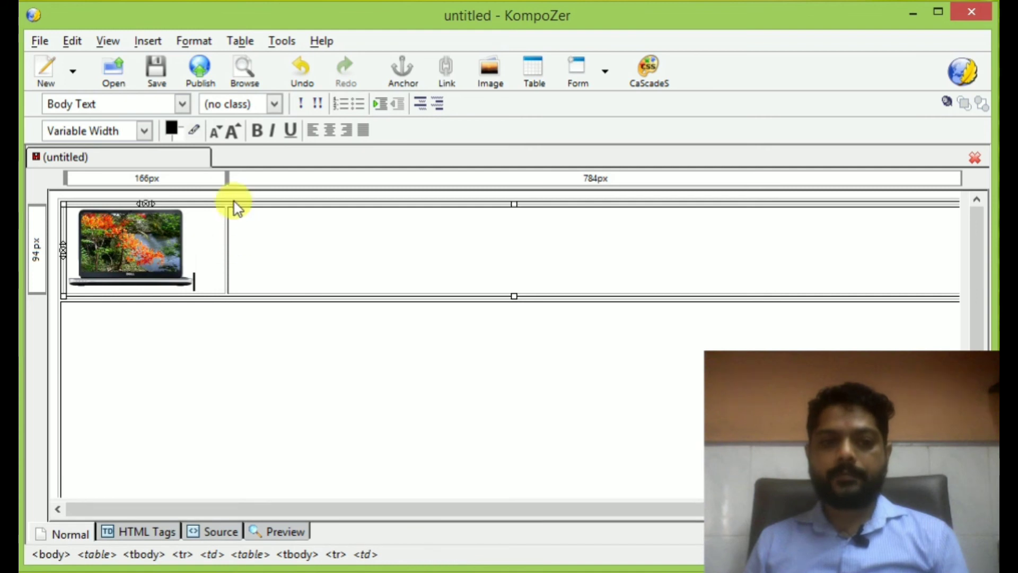
{"action": "left_click", "coordinate": [226, 253]}
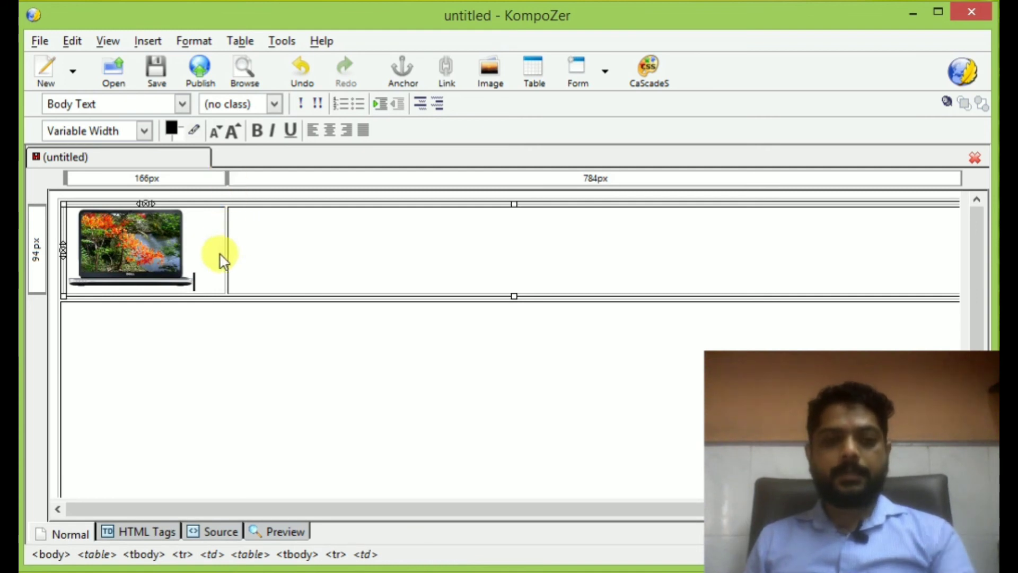
{"action": "left_click_drag", "start_coordinate": [226, 178], "coordinate": [204, 180]}
Enter the heading SP Super Store in the nested table's second cell, beside the laptop picture.
{"action": "left_click", "coordinate": [217, 243]}
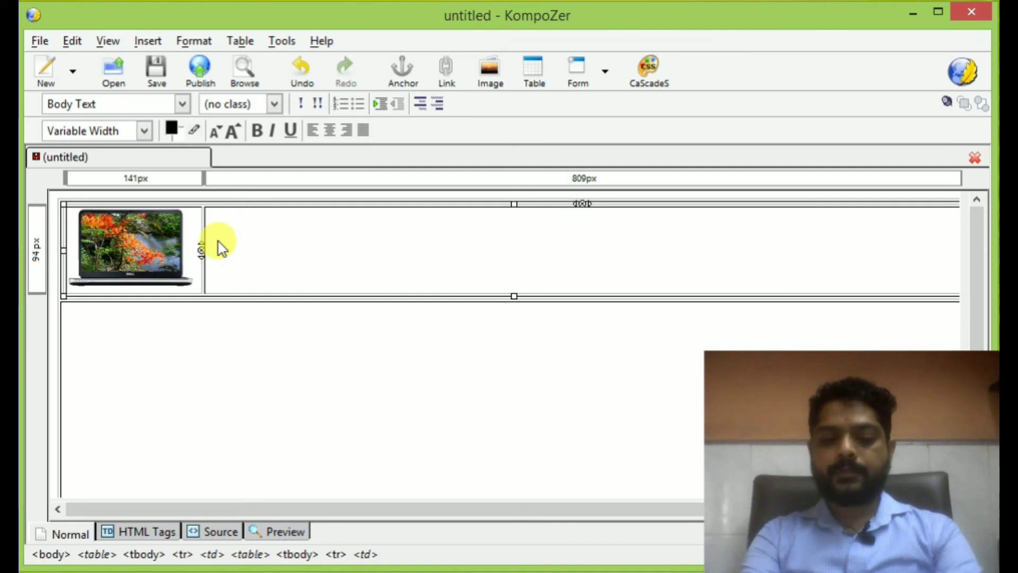
{"action": "type", "text": "S S"}
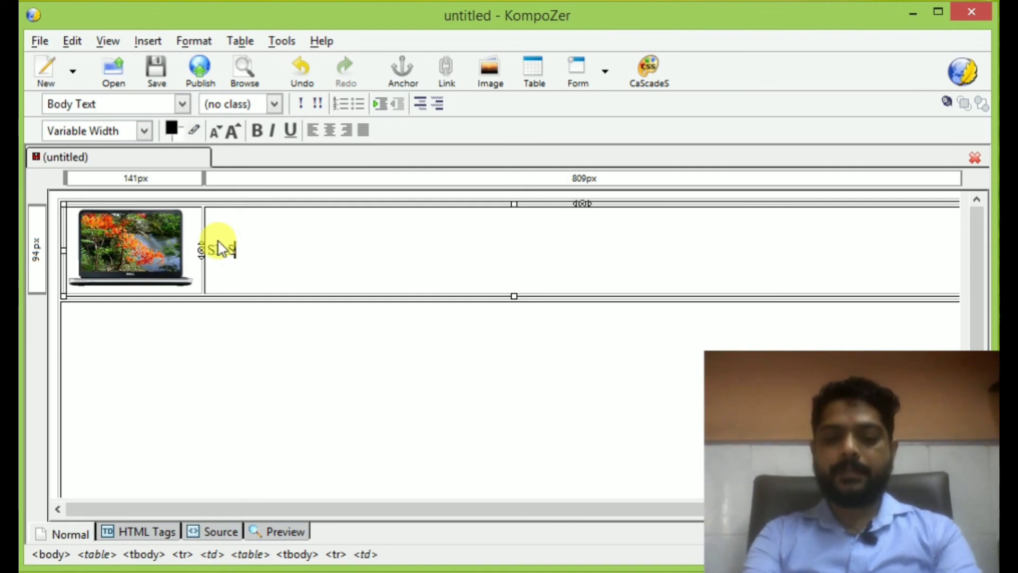
{"action": "type", "text": "uper S"}
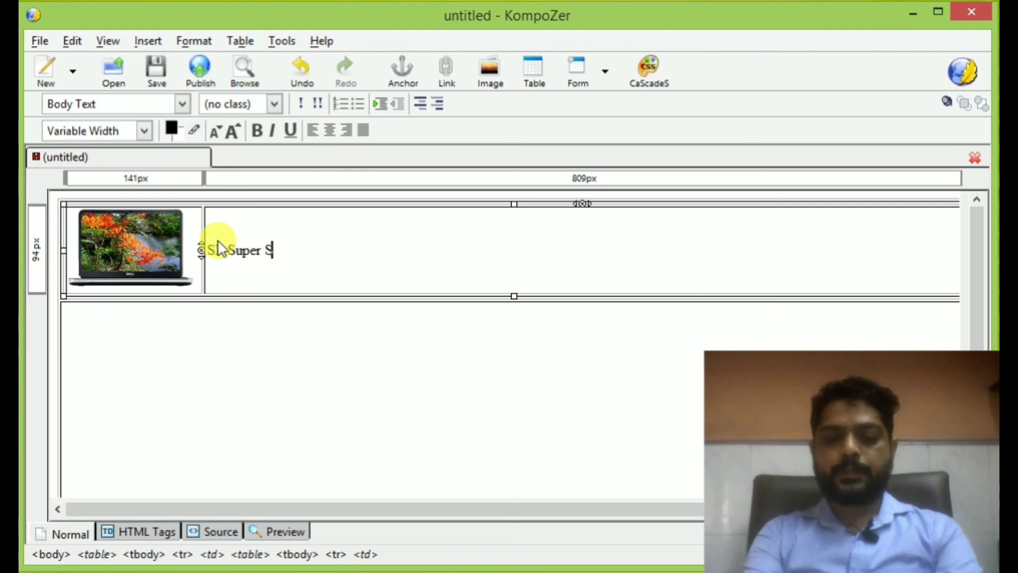
{"action": "type", "text": "tore"}
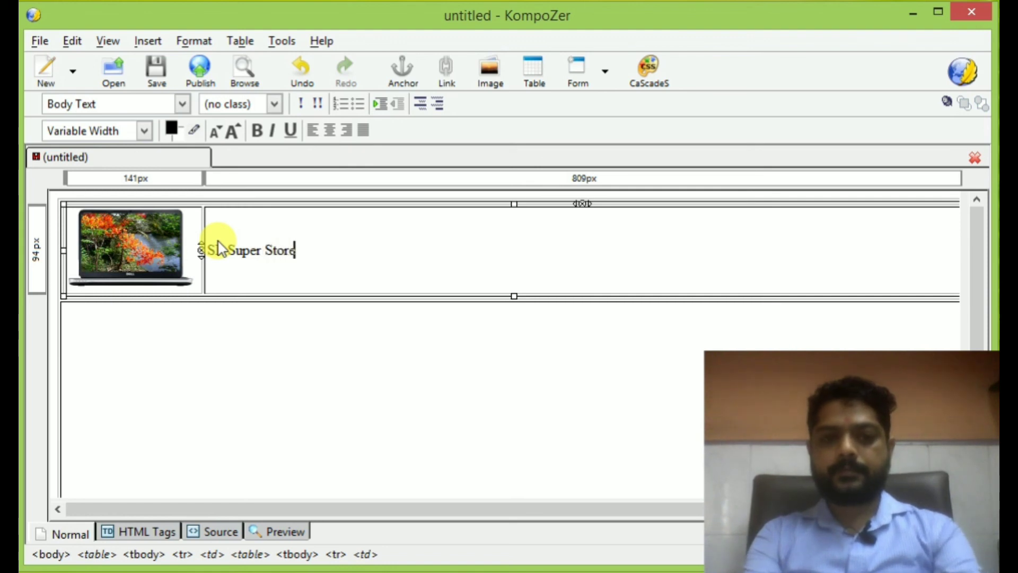
Add the tagline "Bringing Smile to You", in double quotation marks, on a new line below the heading.
{"action": "key", "text": "Return"}
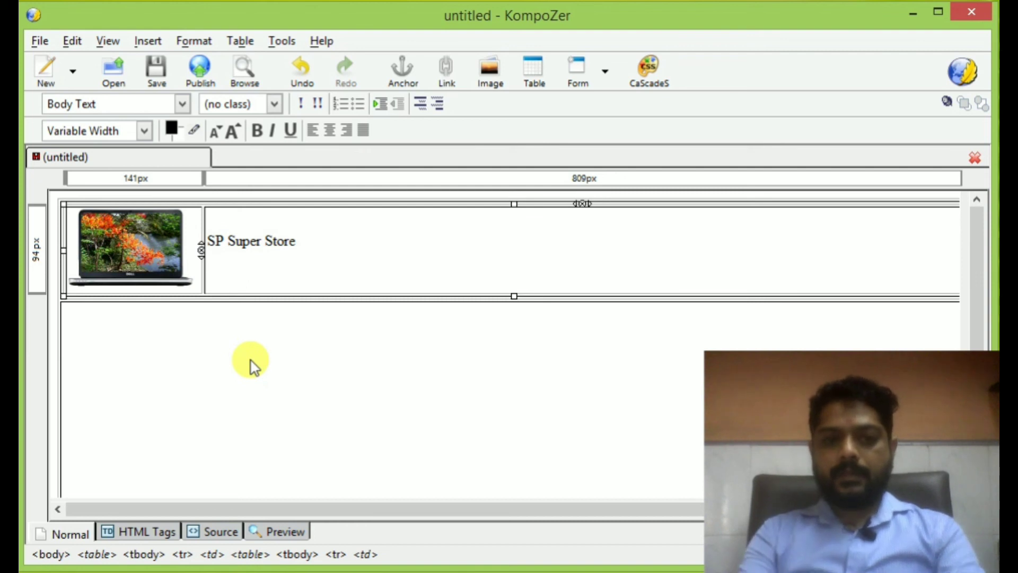
{"action": "type", "text": "'\""}
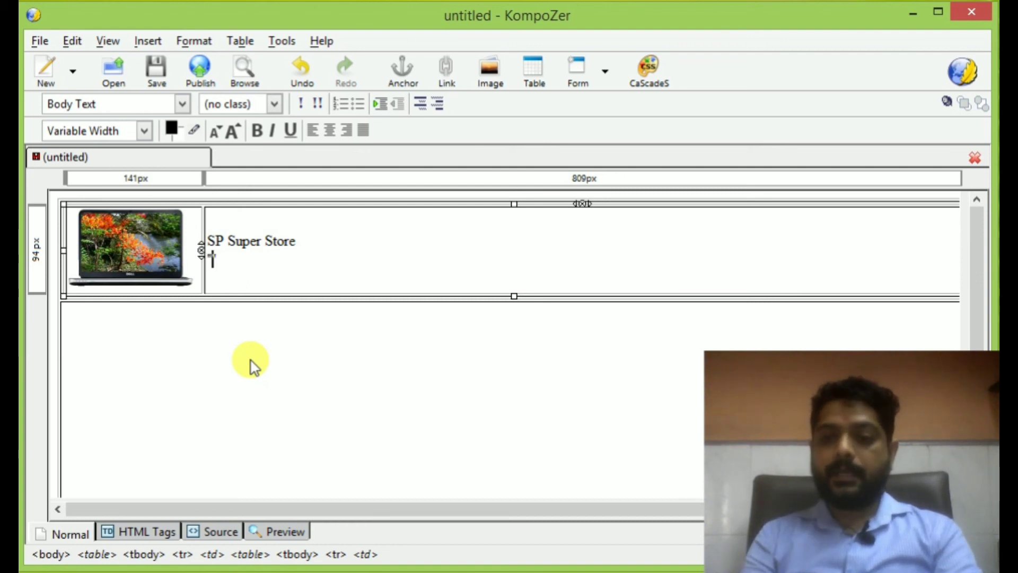
{"action": "type", "text": "Bringing S"}
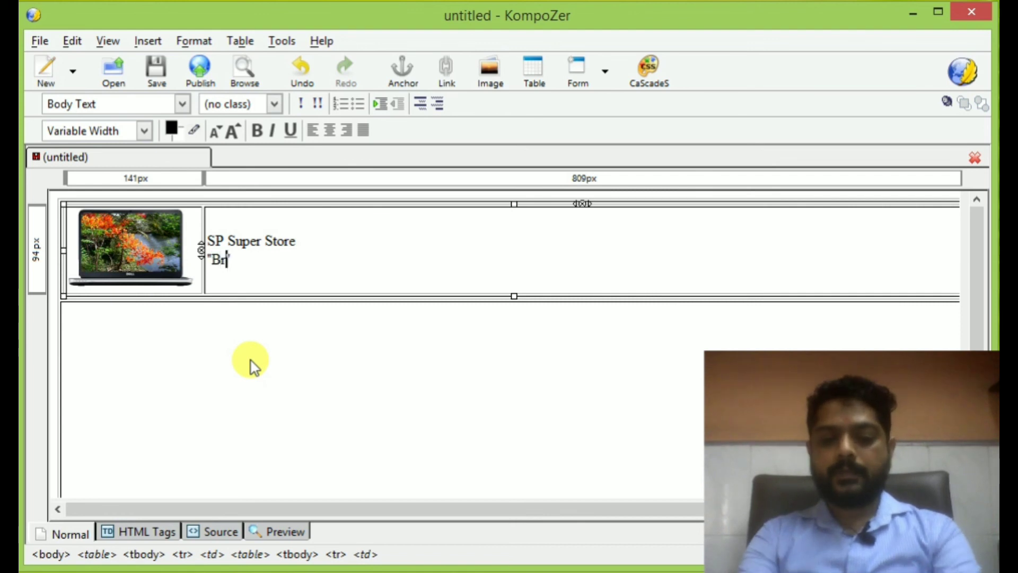
{"action": "type", "text": "mile to Y"}
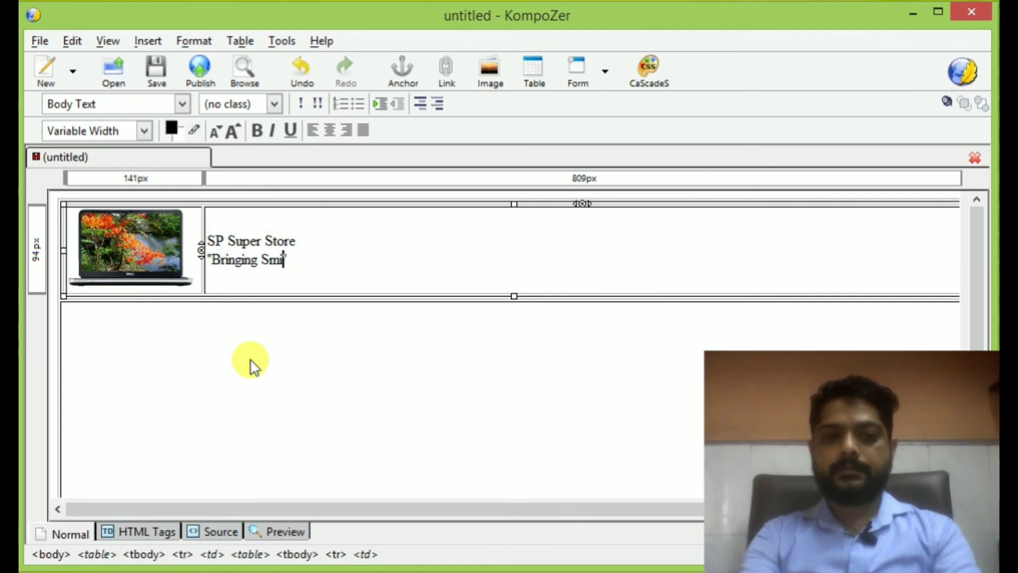
{"action": "type", "text": "ou"}
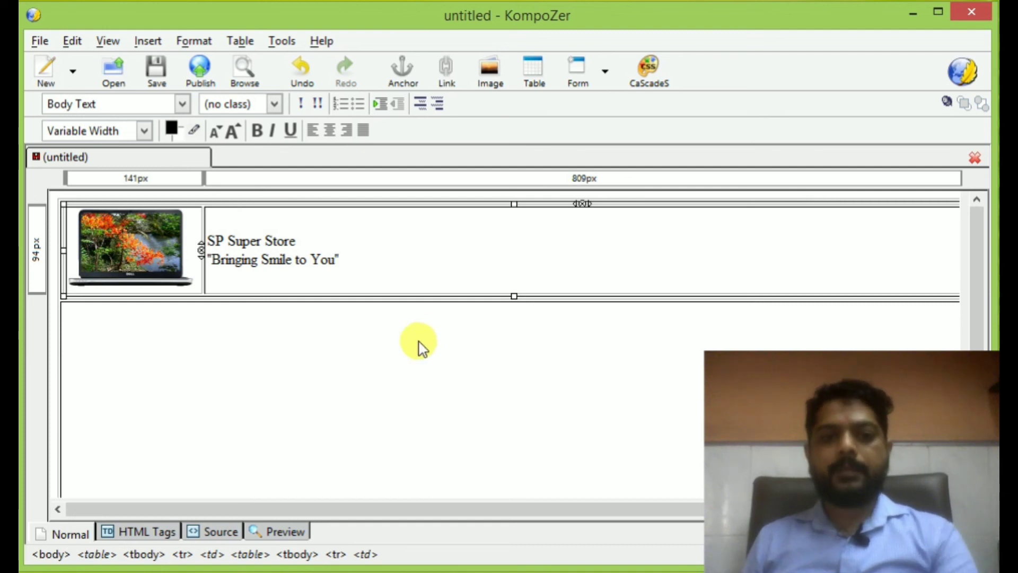
Enlarge only the SP Super Store heading to about three times the tagline's size and make it bold.
{"action": "left_click", "coordinate": [357, 259]}
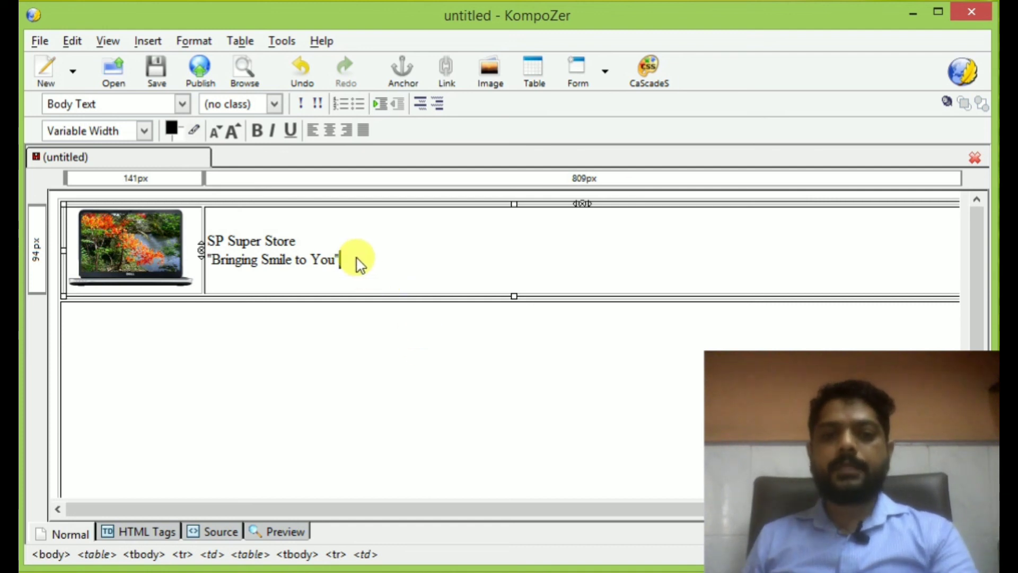
{"action": "left_click_drag", "start_coordinate": [208, 259], "coordinate": [295, 238]}
{"action": "left_click", "coordinate": [311, 243]}
{"action": "left_click_drag", "start_coordinate": [208, 259], "coordinate": [200, 228]}
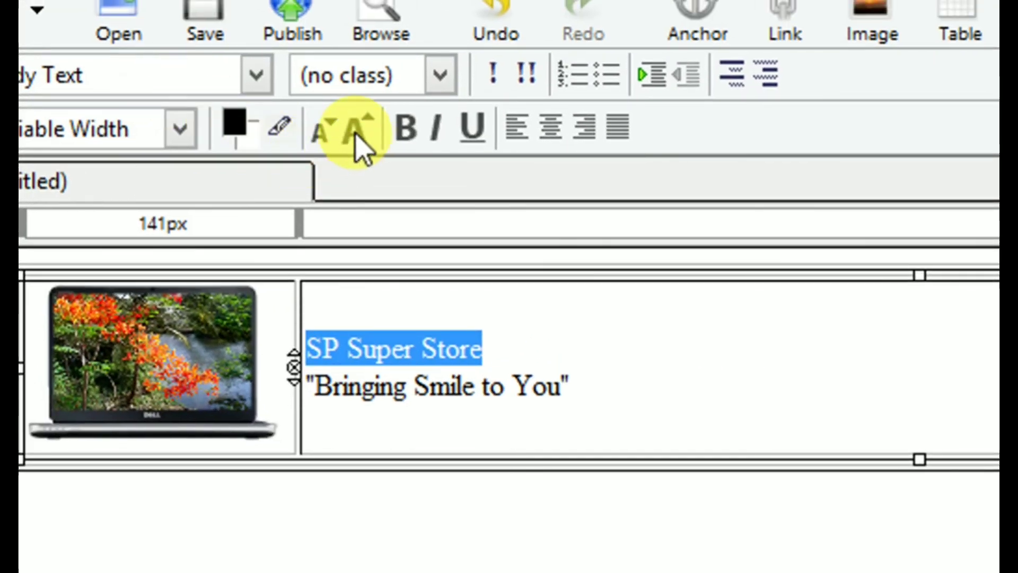
{"action": "left_click", "coordinate": [355, 130]}
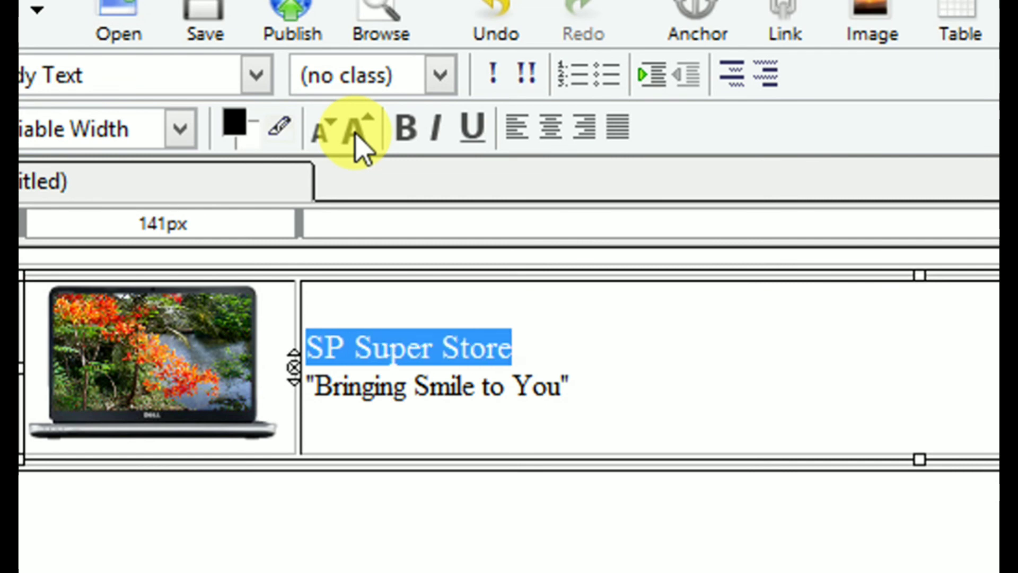
{"action": "left_click", "coordinate": [356, 130]}
{"action": "left_click", "coordinate": [355, 130]}
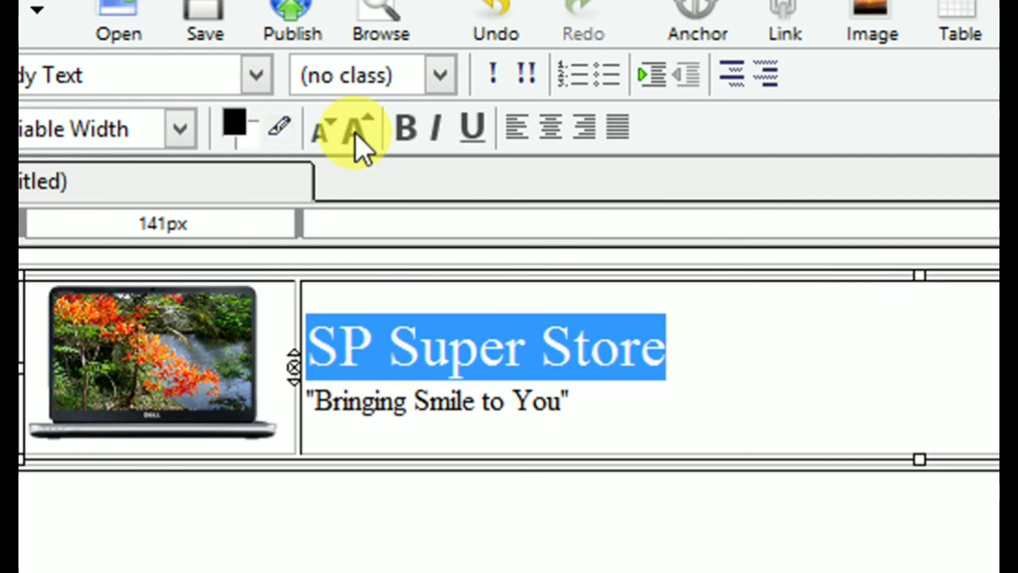
{"action": "left_click", "coordinate": [355, 130]}
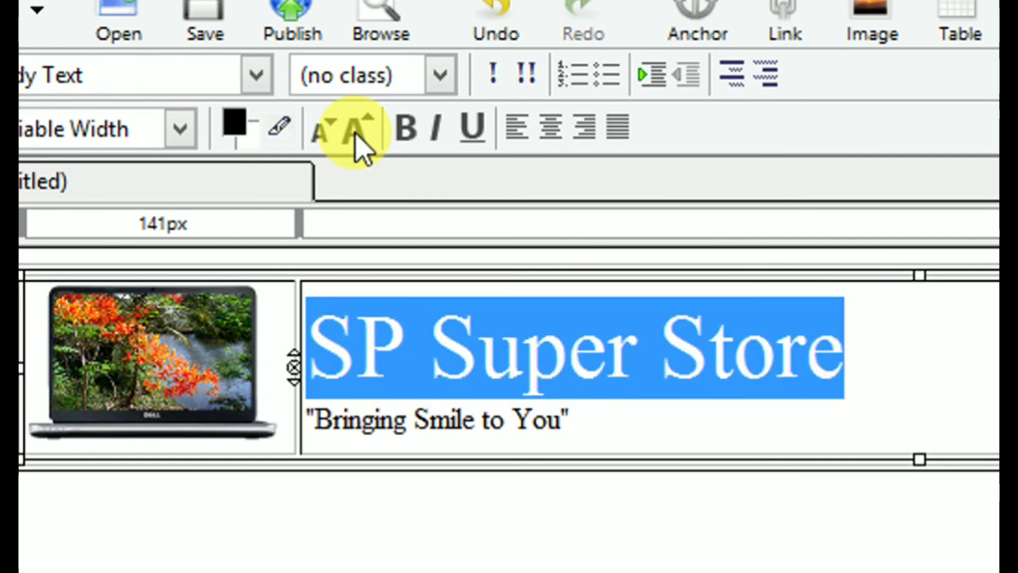
{"action": "left_click", "coordinate": [398, 137]}
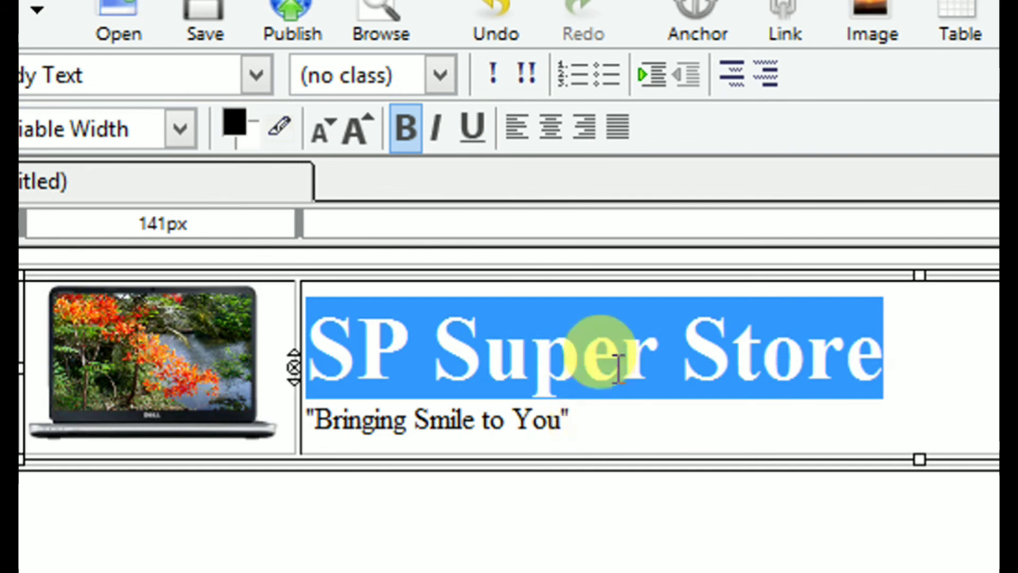
Set the SP Super Store heading's text color to red (#FF0000).
{"action": "left_click", "coordinate": [254, 142]}
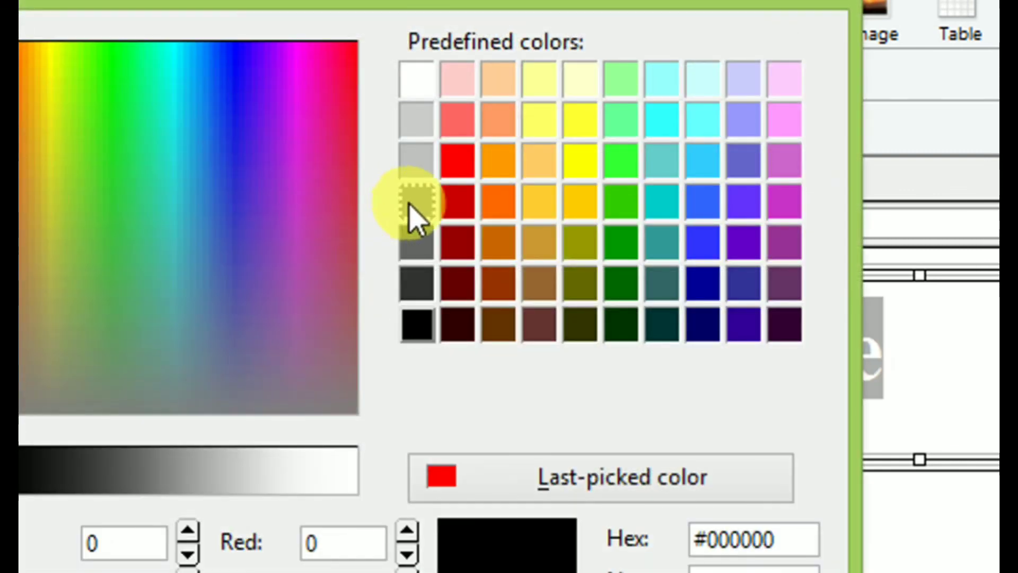
{"action": "left_click", "coordinate": [456, 164]}
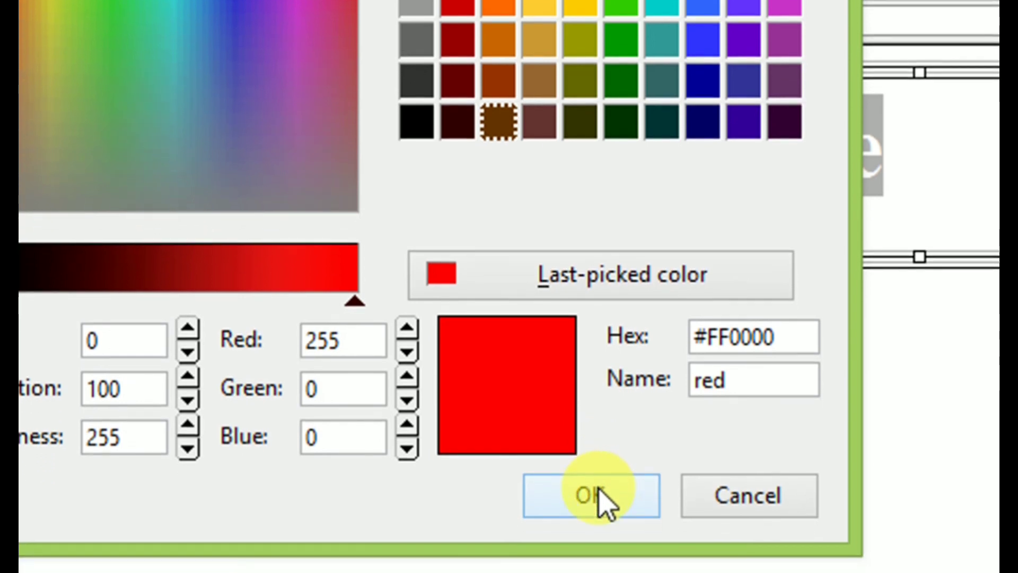
{"action": "left_click", "coordinate": [600, 520]}
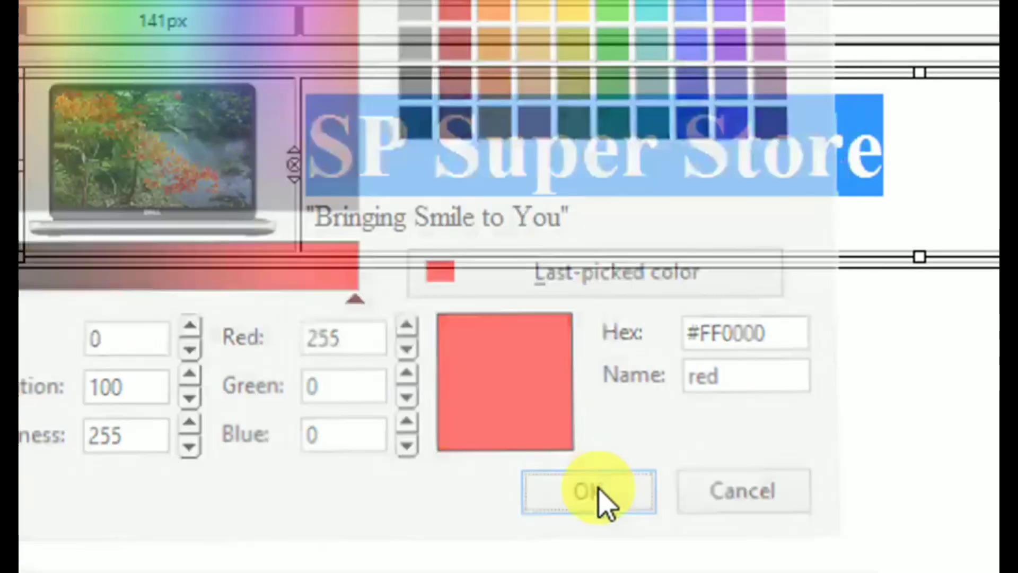
{"action": "left_click", "coordinate": [653, 196]}
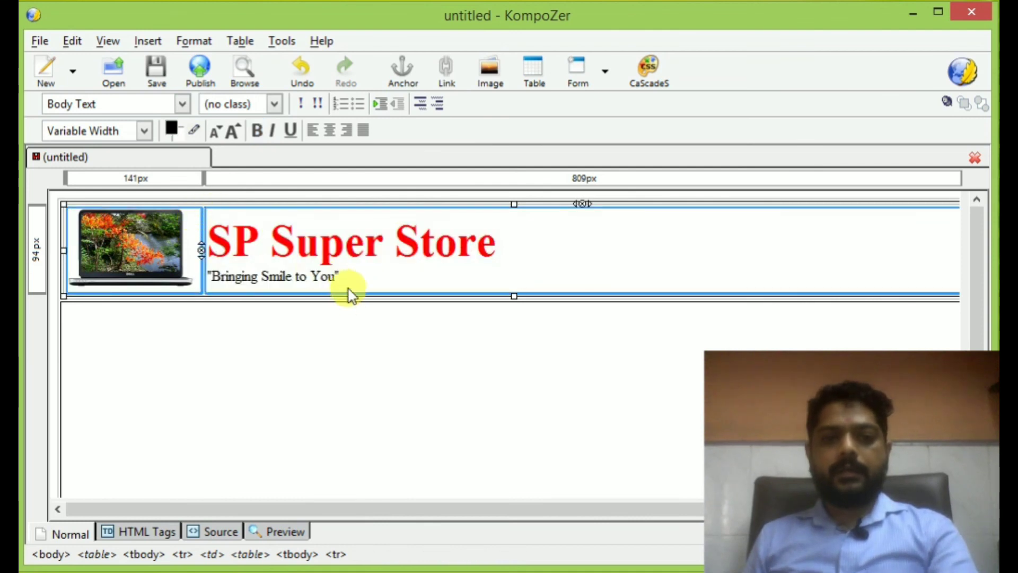
Center the heading and the tagline within their cell.
{"action": "left_click", "coordinate": [348, 287]}
{"action": "left_click_drag", "start_coordinate": [345, 286], "coordinate": [200, 238]}
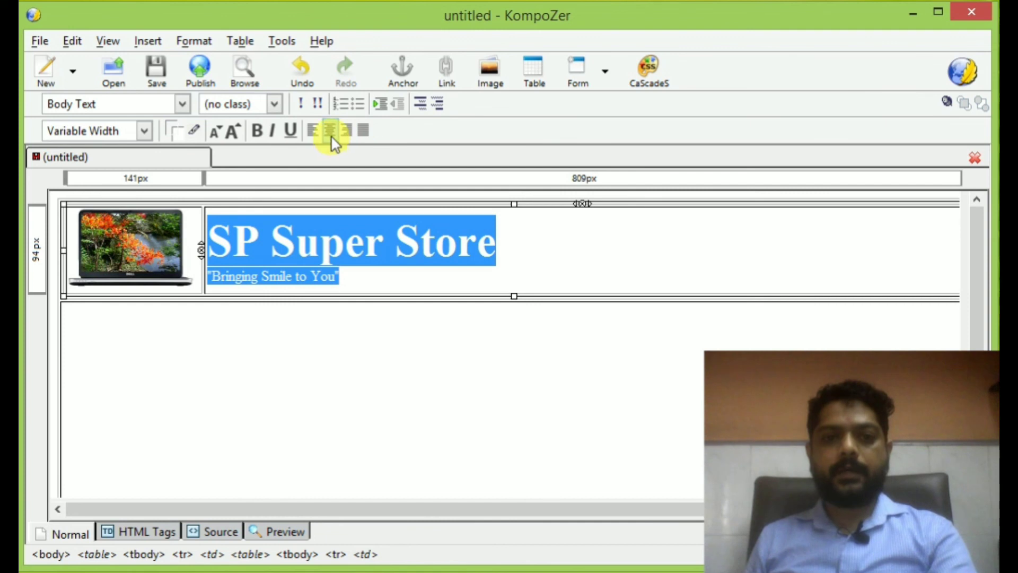
{"action": "left_click", "coordinate": [331, 132]}
{"action": "left_click", "coordinate": [763, 273]}
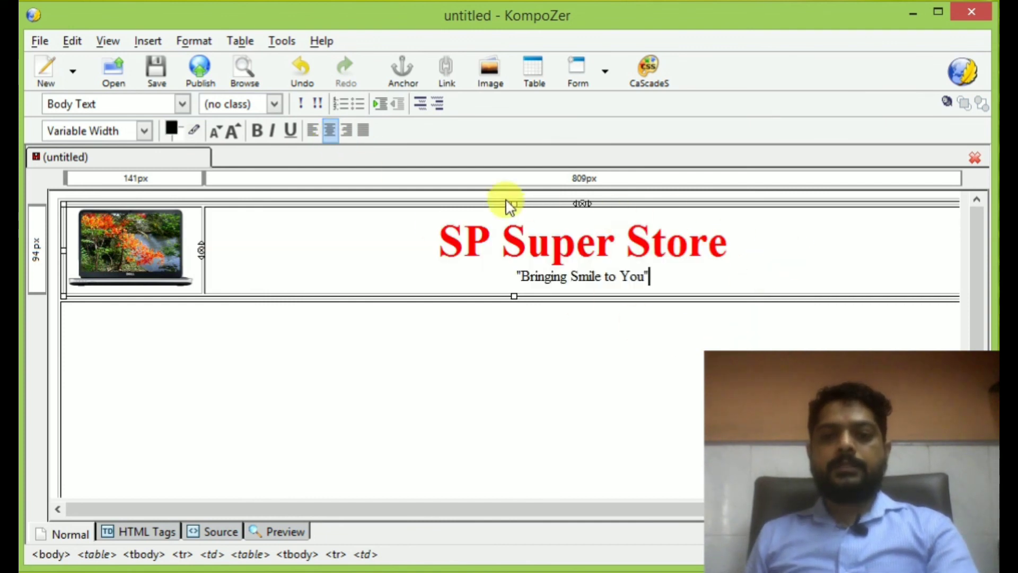
Check the heading cell's size and content alignment in its table properties.
{"action": "double_click", "coordinate": [767, 264]}
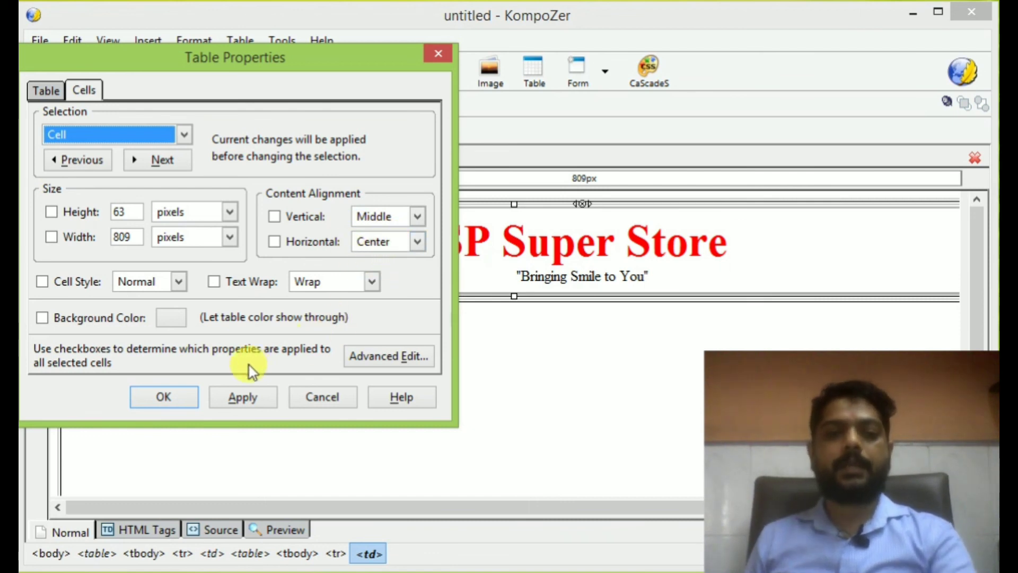
{"action": "left_click", "coordinate": [170, 396]}
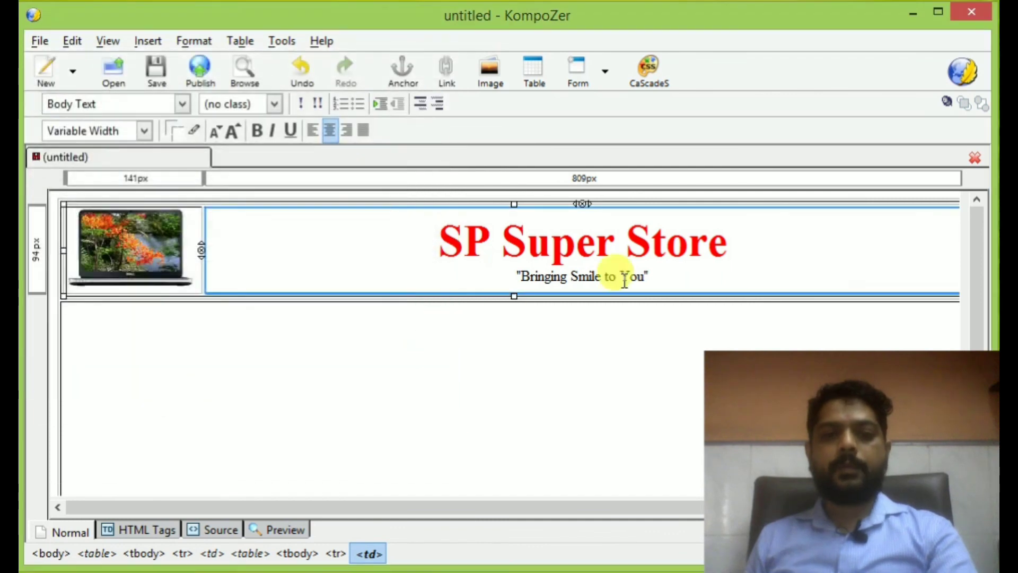
{"action": "left_click", "coordinate": [743, 263]}
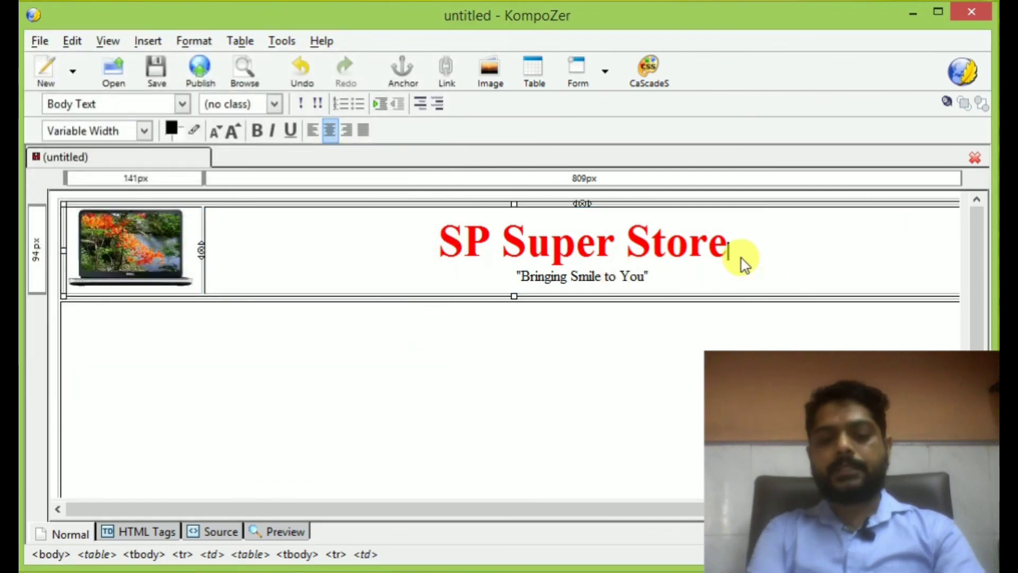
Start saving the page and give it the page title SP Super Store.
{"action": "double_click", "coordinate": [743, 262]}
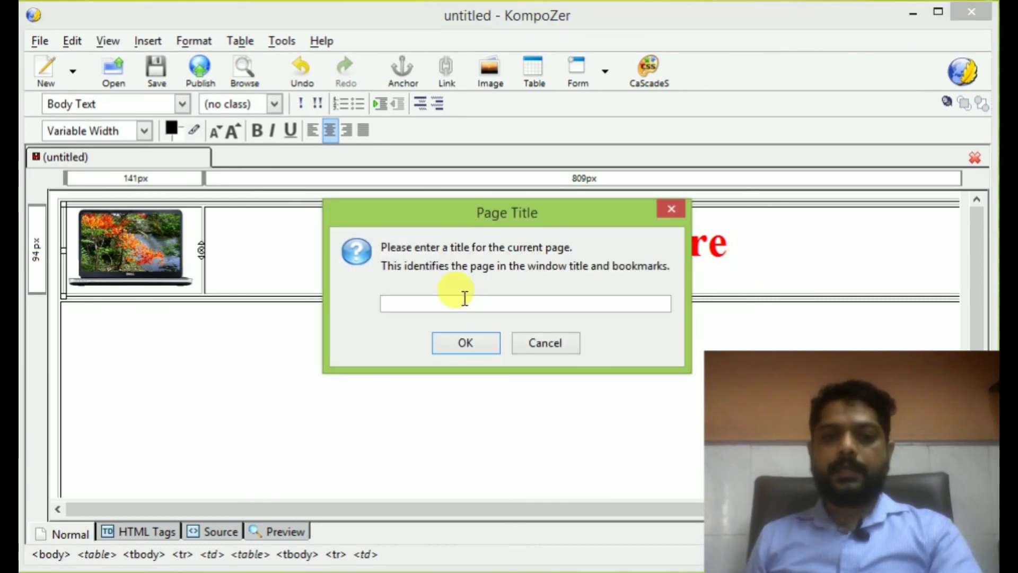
{"action": "type", "text": "g"}
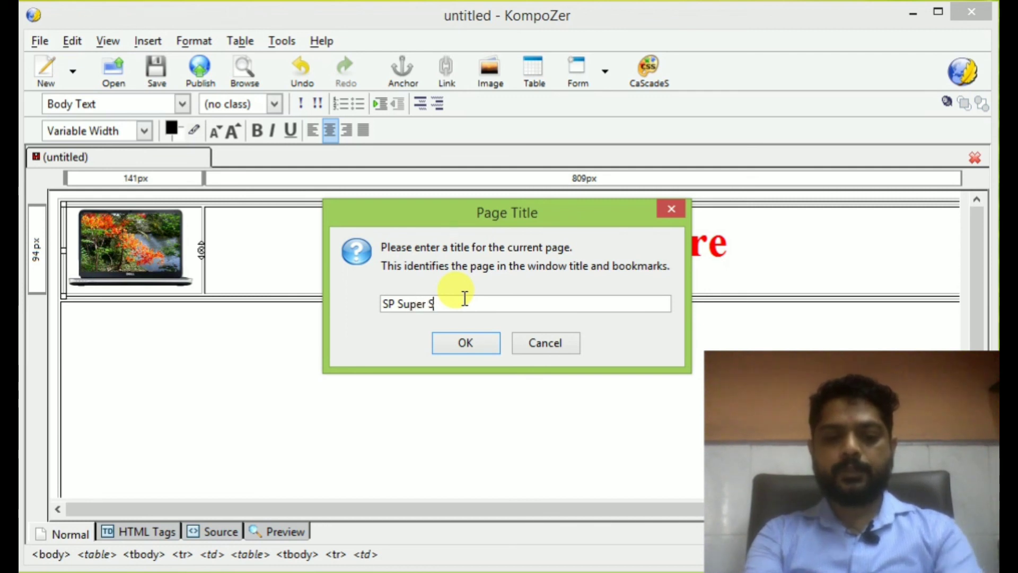
{"action": "type", "text": "tore"}
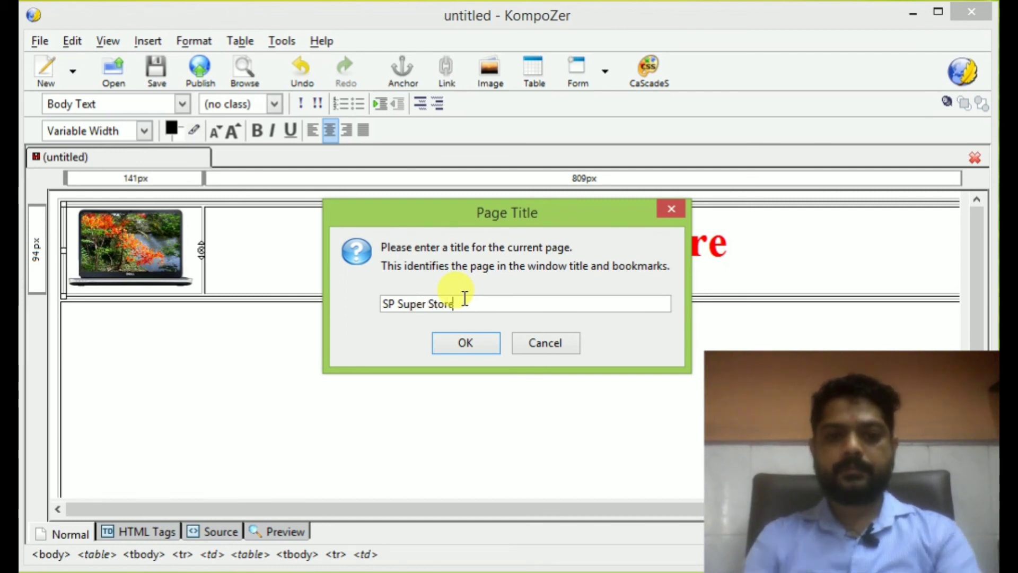
{"action": "left_click", "coordinate": [466, 343]}
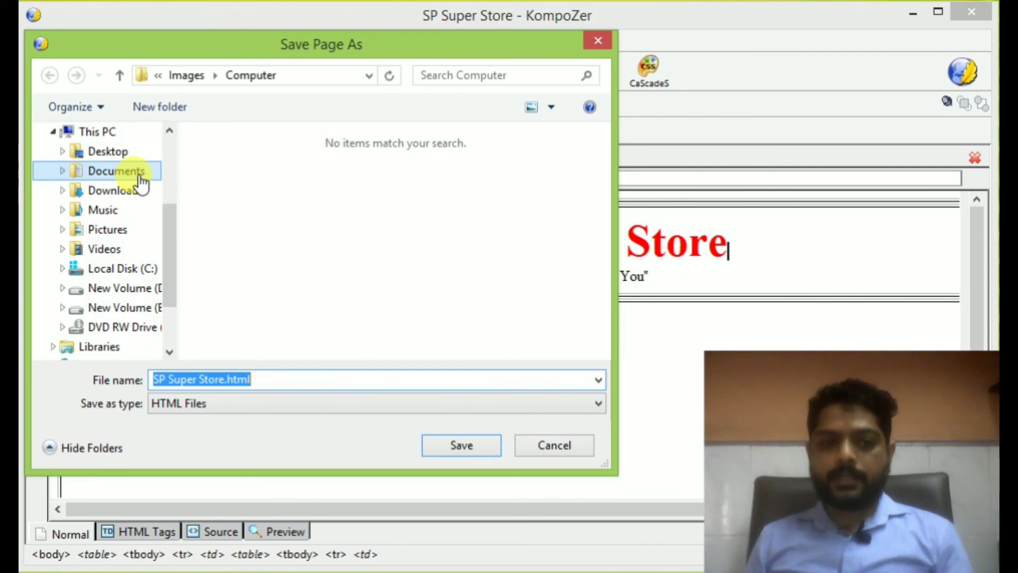
Save the page as an HTML file named Index in the Documents > Website Practical folder.
{"action": "left_click", "coordinate": [116, 170]}
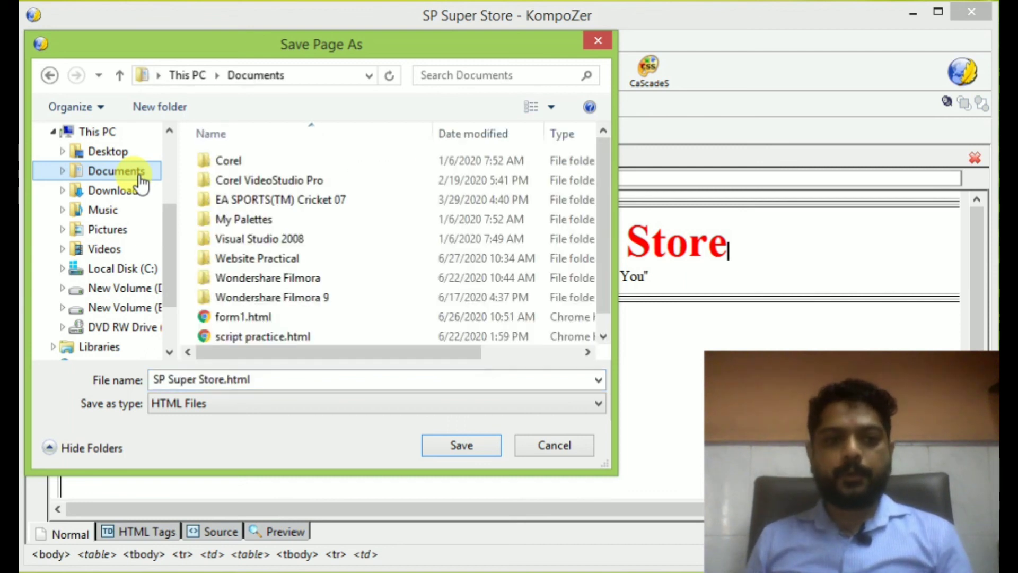
{"action": "double_click", "coordinate": [276, 260]}
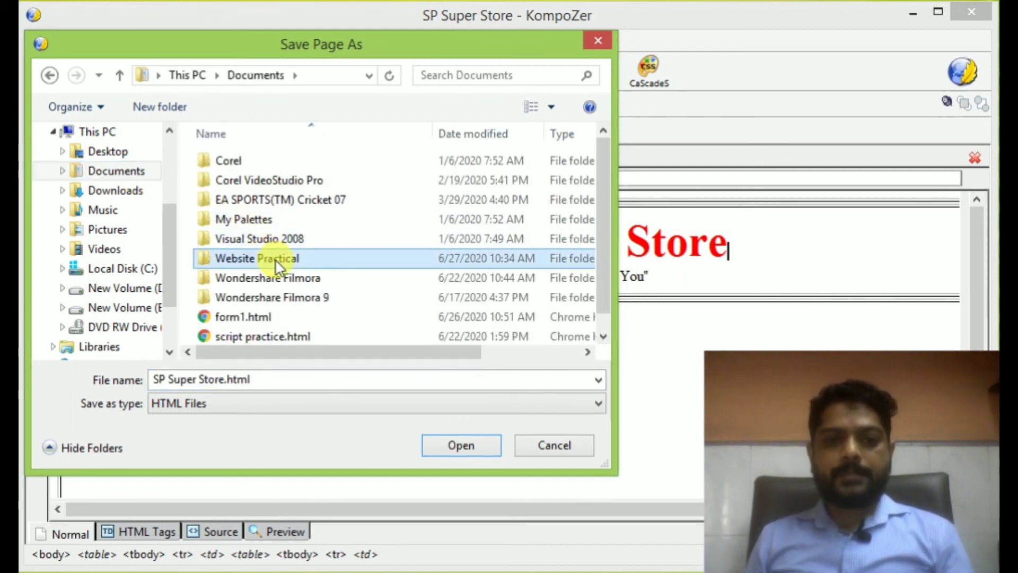
{"action": "double_click", "coordinate": [285, 380]}
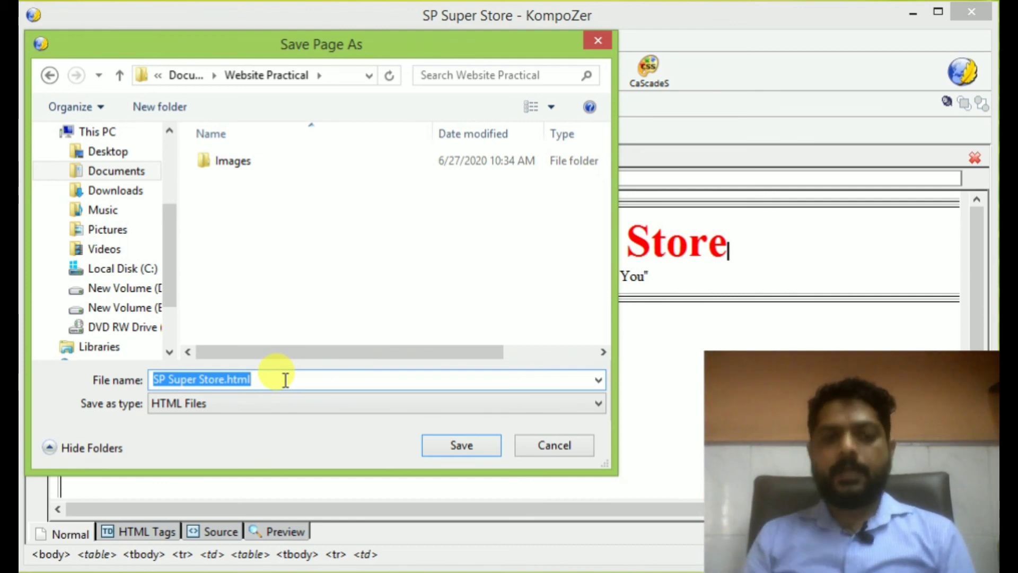
{"action": "type", "text": "Index"}
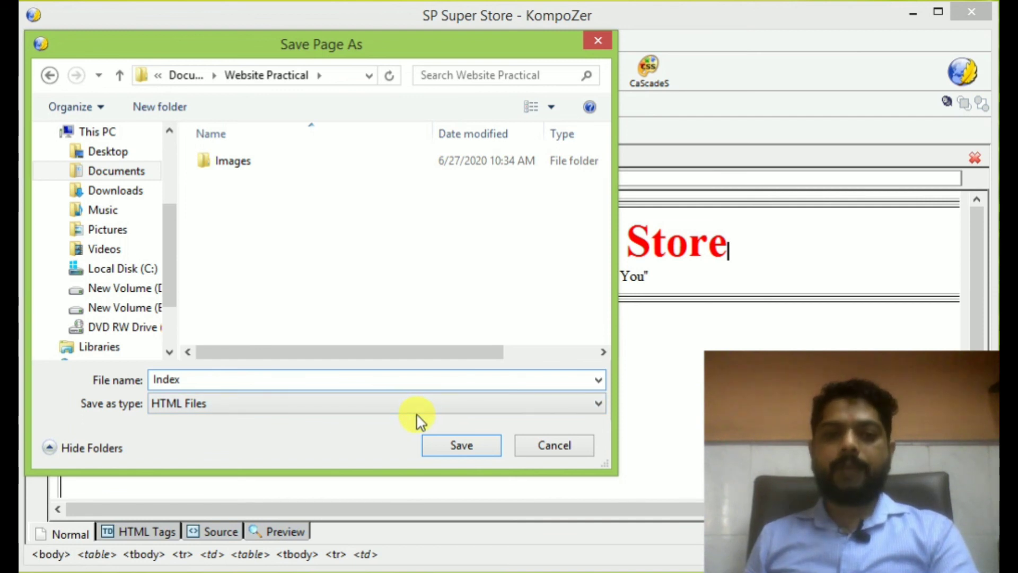
{"action": "left_click", "coordinate": [472, 449]}
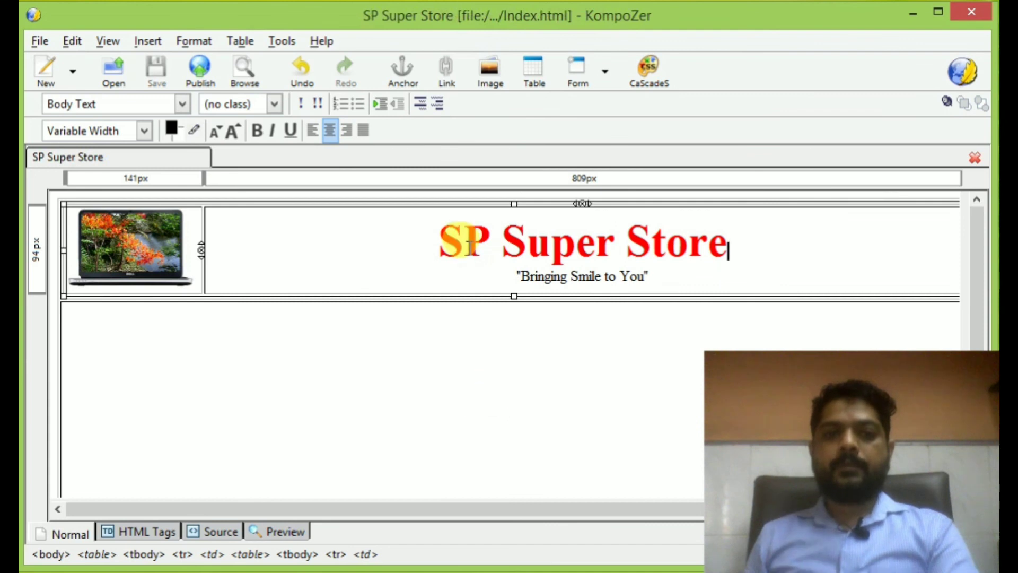